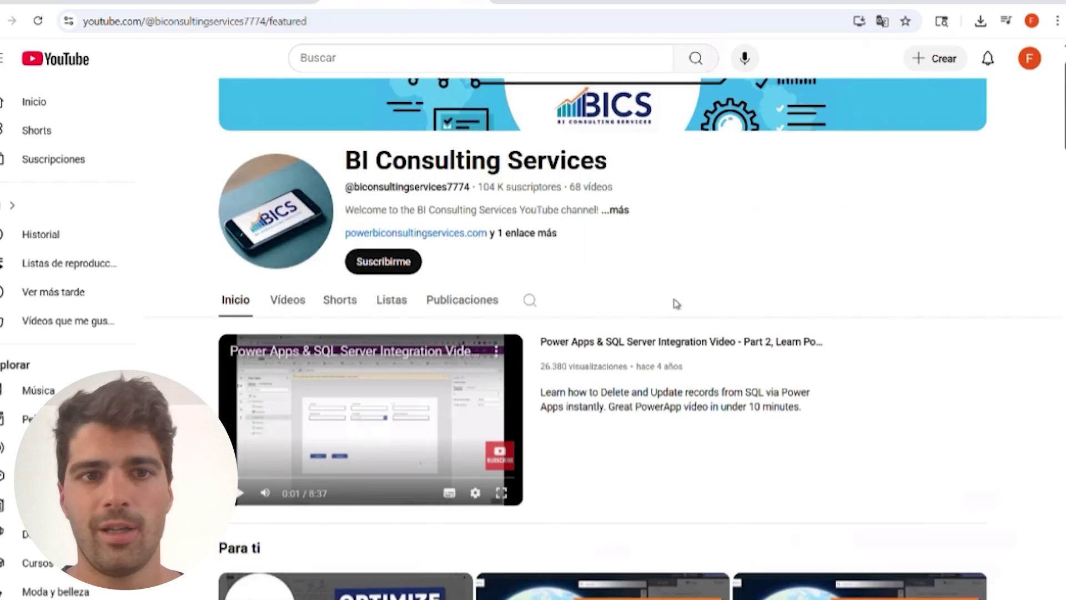
pyautogui.scroll(-1, 684, 296)
# Scroll the YouTube channel page down and back up before moving to the Power BI pricing page
pyautogui.scroll(2, 728, 267)
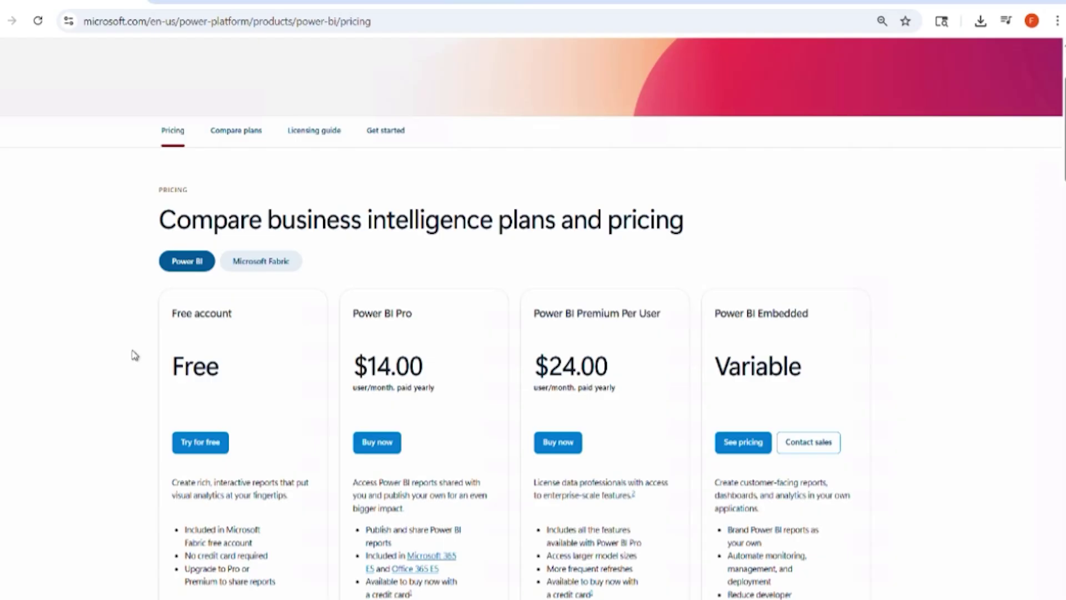
# Scroll down the Power BI pricing page, highlighting plan text along the way
pyautogui.scroll(-1, 137, 372)
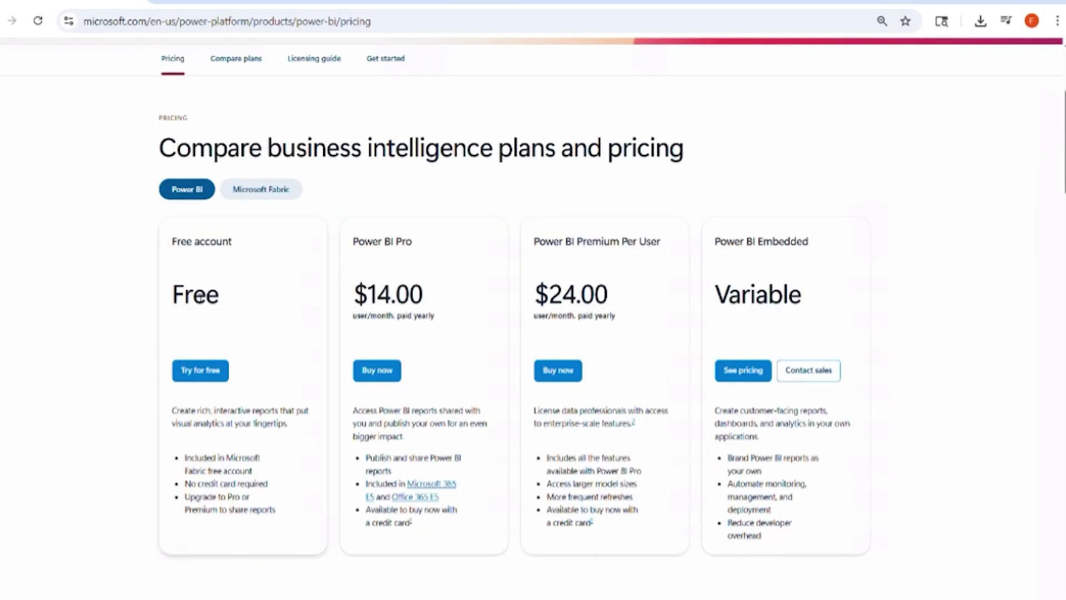
pyautogui.moveTo(172, 294); pyautogui.dragTo(206, 300)
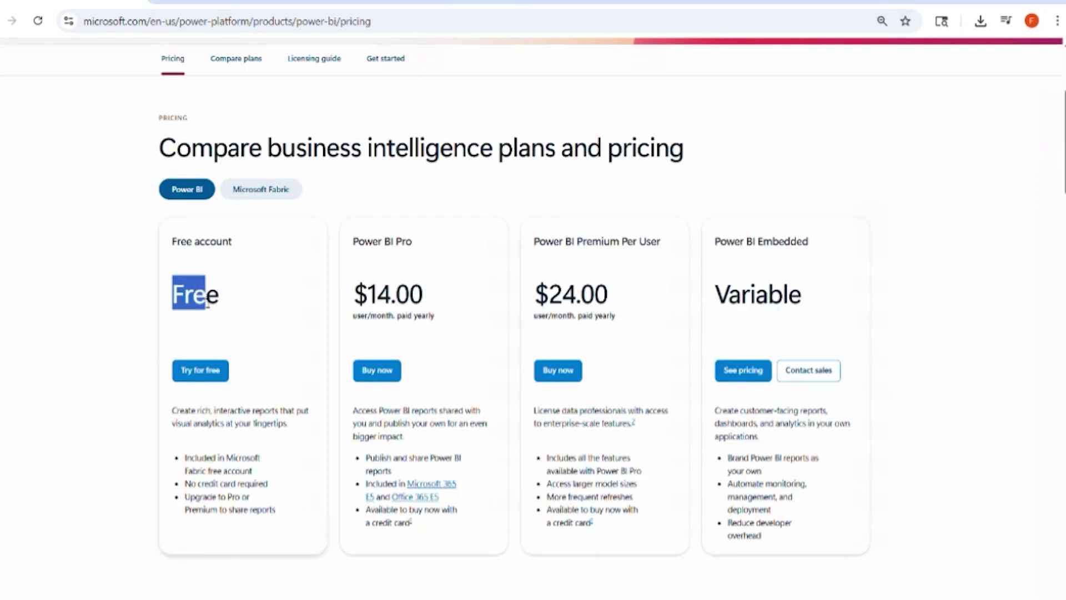
pyautogui.scroll(-2, 203, 369)
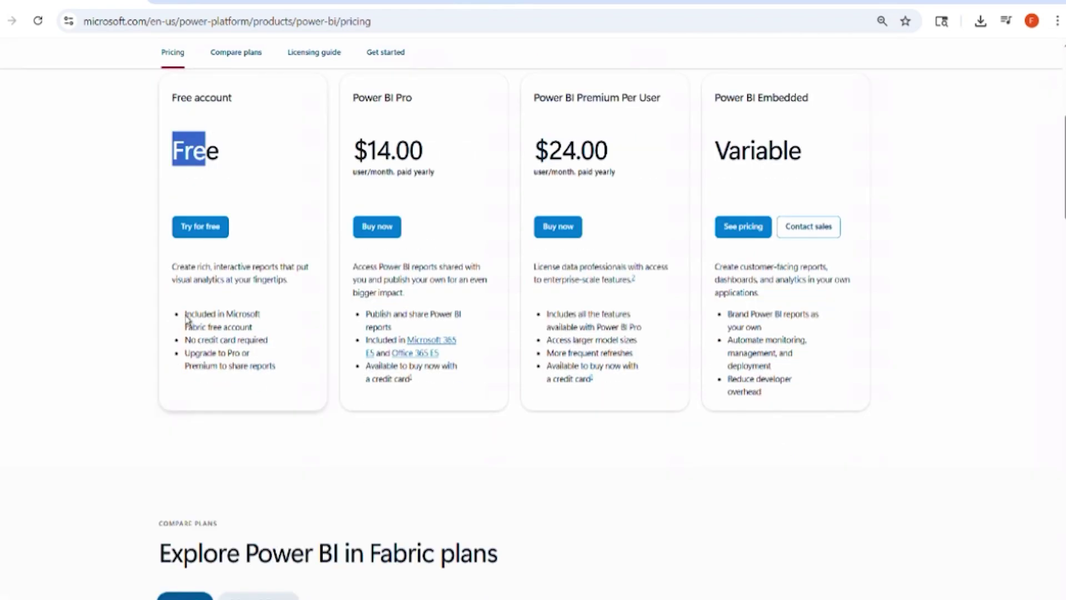
pyautogui.moveTo(186, 317); pyautogui.dragTo(250, 366)
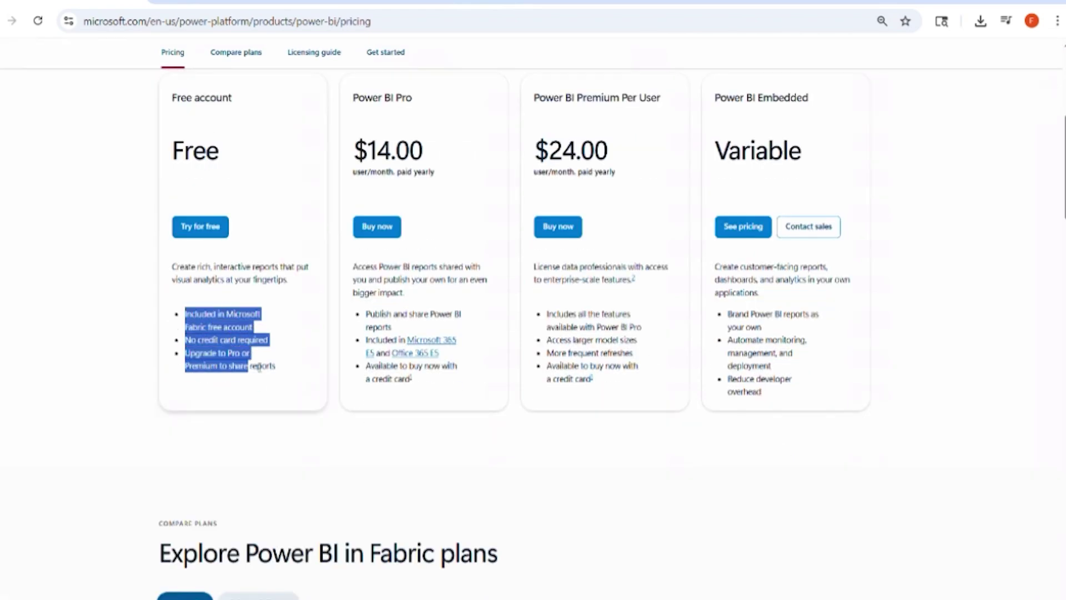
pyautogui.scroll(-1, 249, 367)
pyautogui.scroll(-4, 245, 248)
pyautogui.scroll(-2, 243, 250)
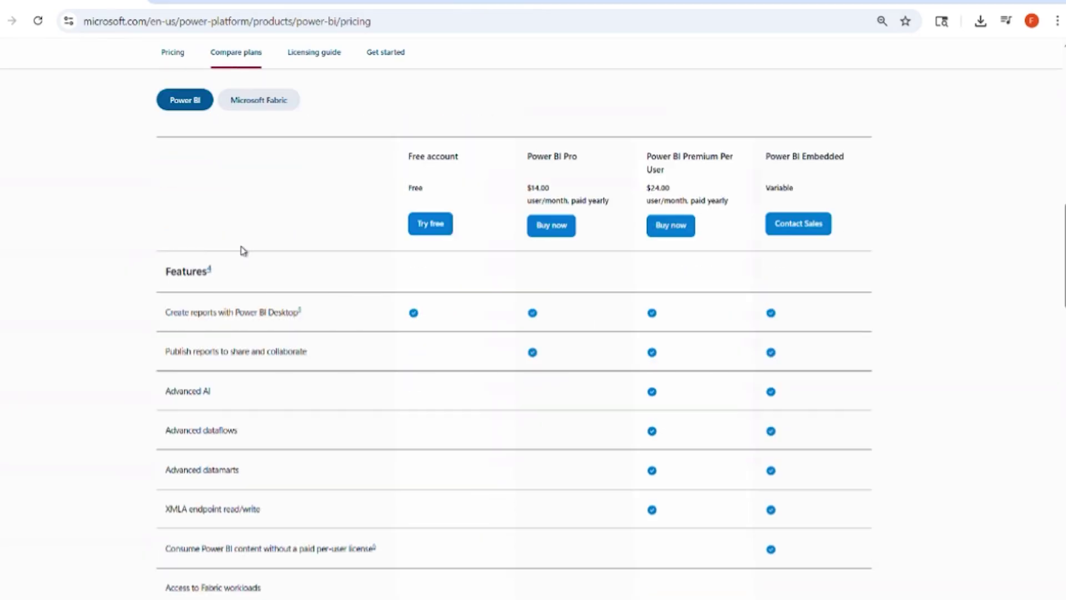
pyautogui.scroll(1, 245, 254)
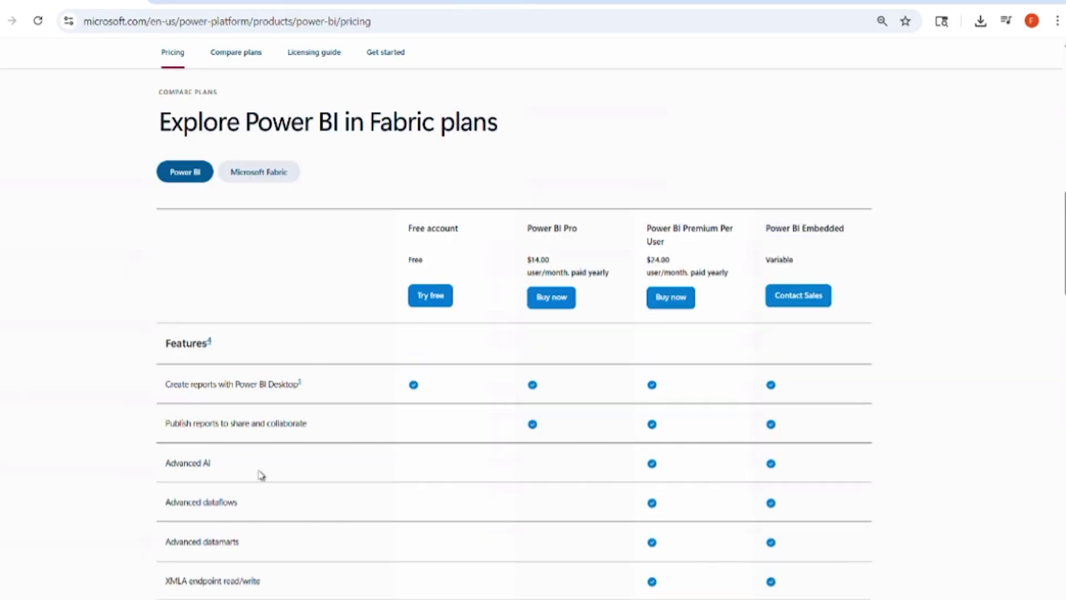
pyautogui.scroll(-1, 250, 463)
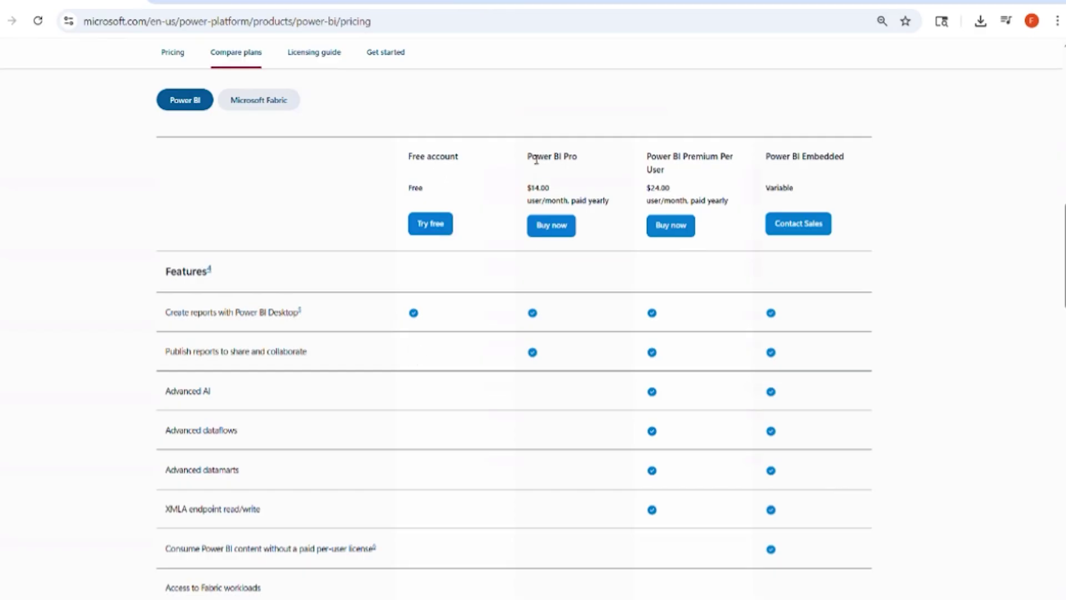
# Highlight the Pro plan name and its $14.00 price, then Premium Per User and Embedded
pyautogui.moveTo(528, 158); pyautogui.dragTo(593, 161)
pyautogui.doubleClick(539, 189)
pyautogui.scroll(-1, 542, 355)
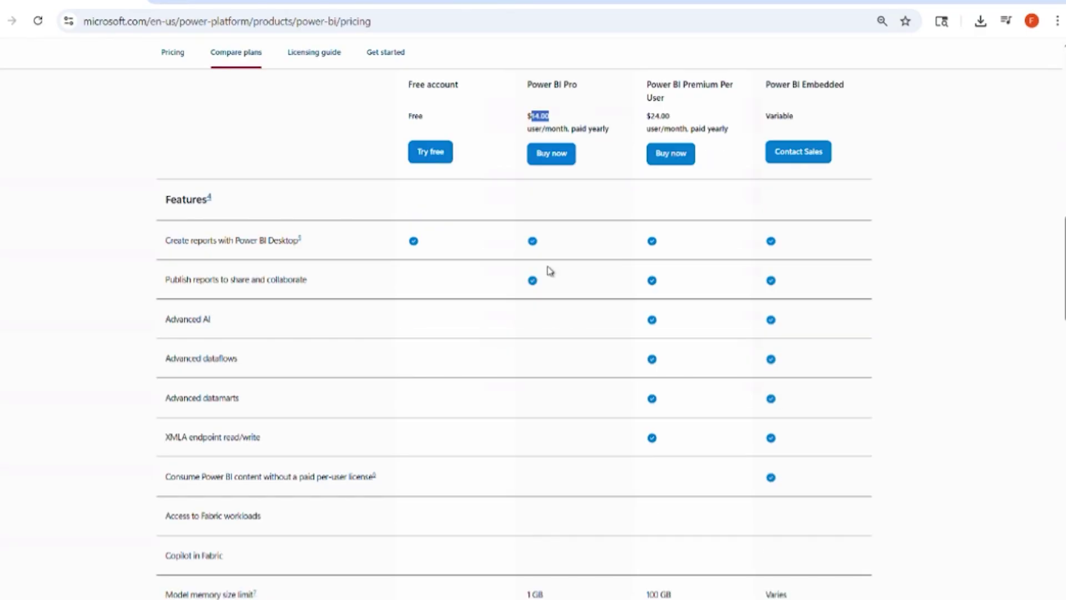
pyautogui.scroll(1, 548, 272)
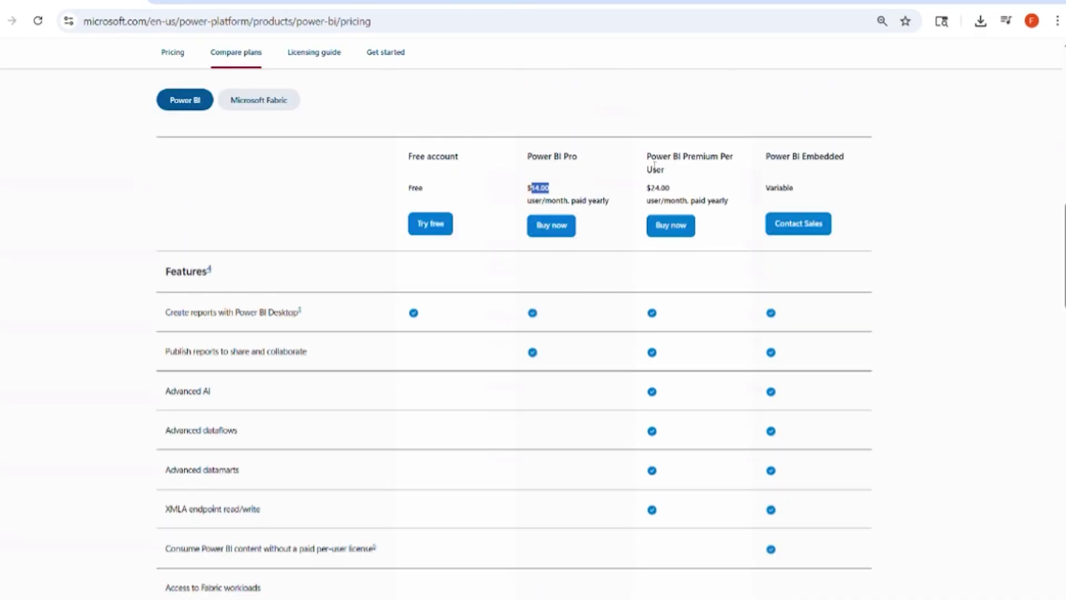
pyautogui.moveTo(651, 156); pyautogui.dragTo(671, 202)
pyautogui.scroll(-2, 698, 390)
pyautogui.scroll(3, 702, 388)
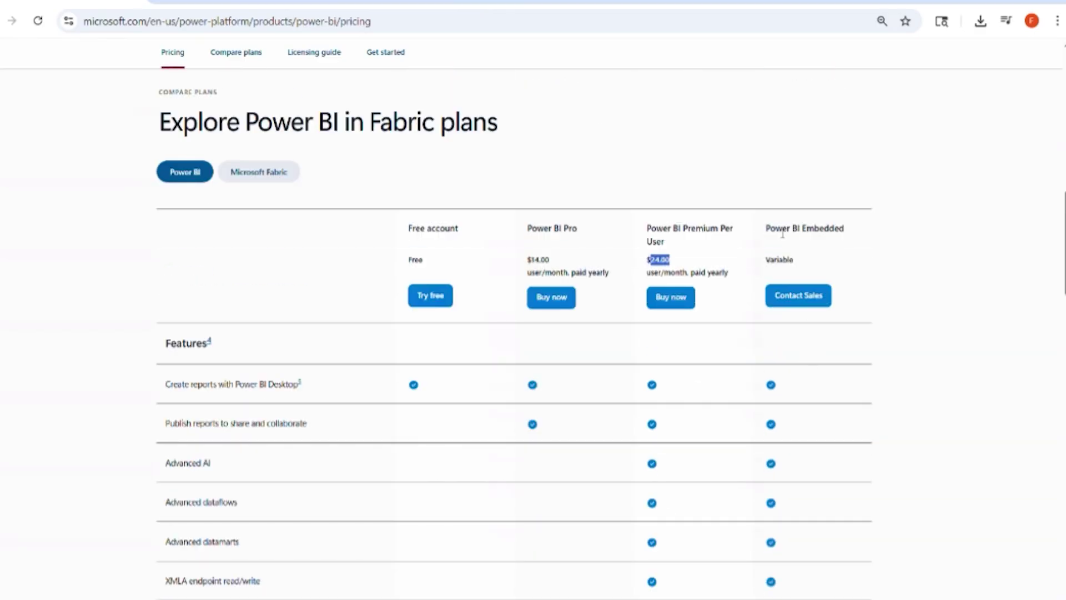
pyautogui.moveTo(783, 233); pyautogui.dragTo(847, 230)
# Scroll down to the Compare plans table listing features like Advanced AI by plan
pyautogui.scroll(-1, 745, 383)
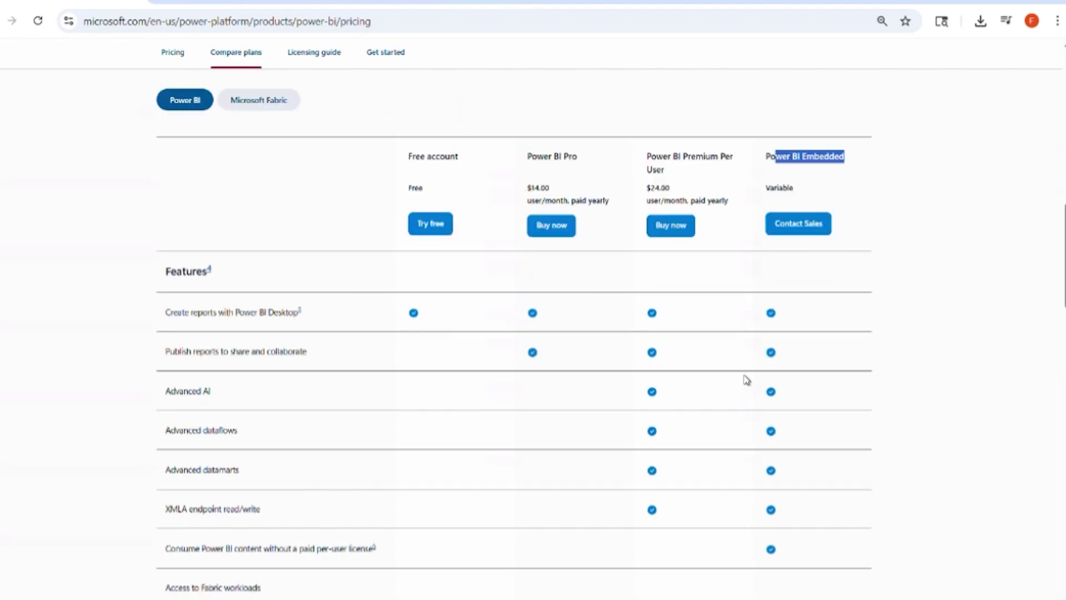
pyautogui.scroll(-1, 745, 345)
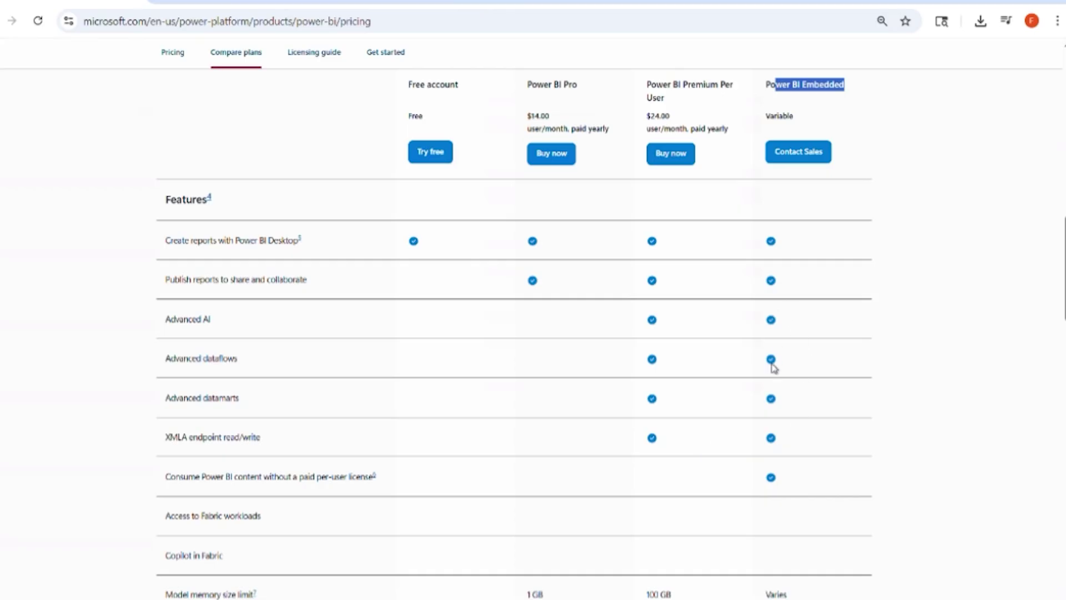
pyautogui.scroll(-2, 774, 368)
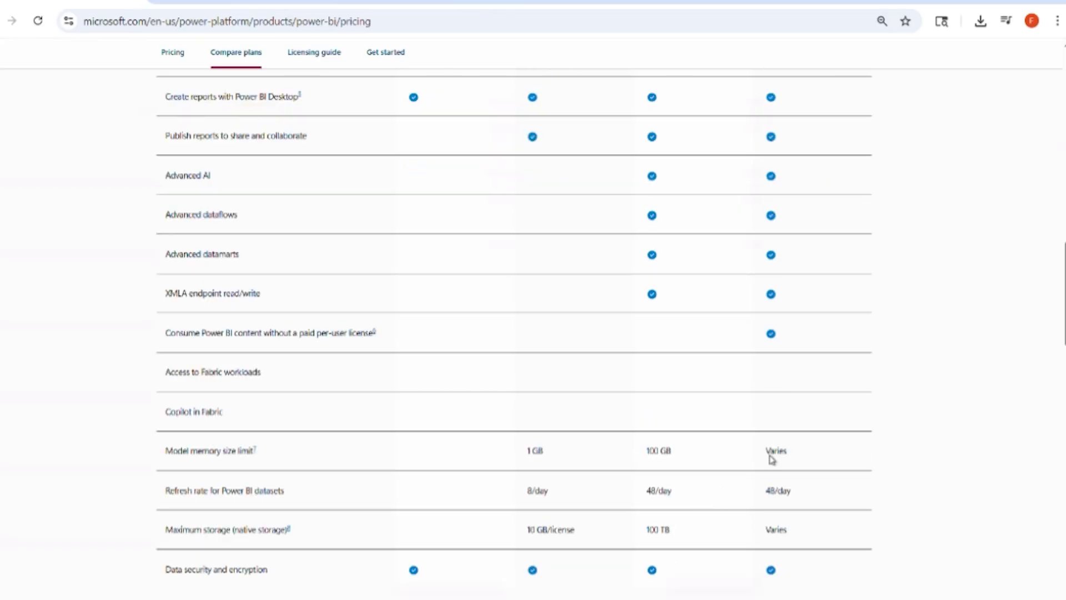
pyautogui.scroll(3, 740, 413)
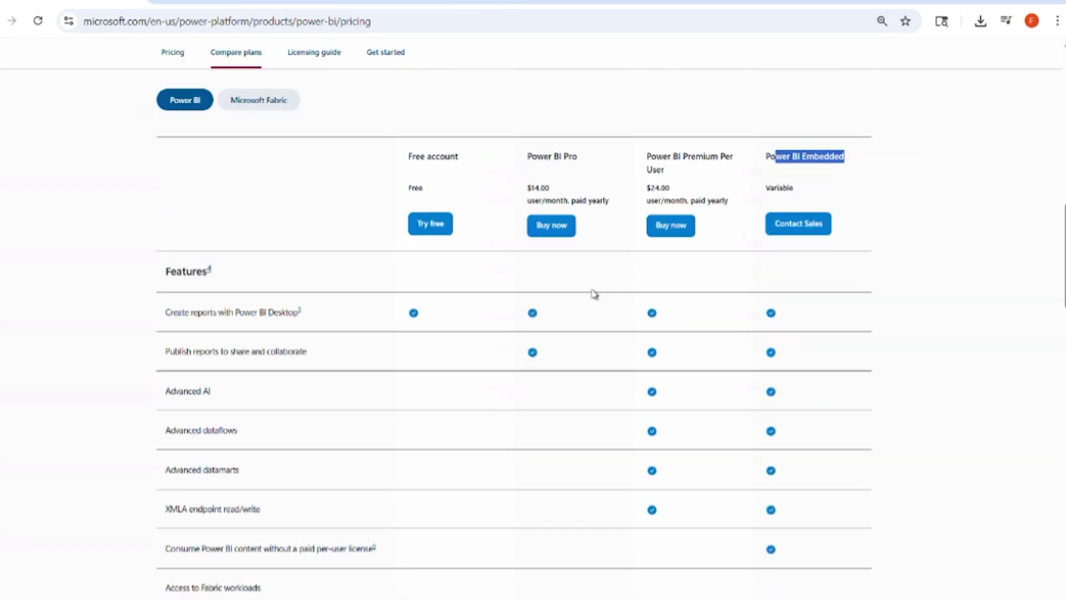
# Switch the comparison to Microsoft Fabric and highlight the Fabric Capacity Reservation plan name
pyautogui.click(281, 102)
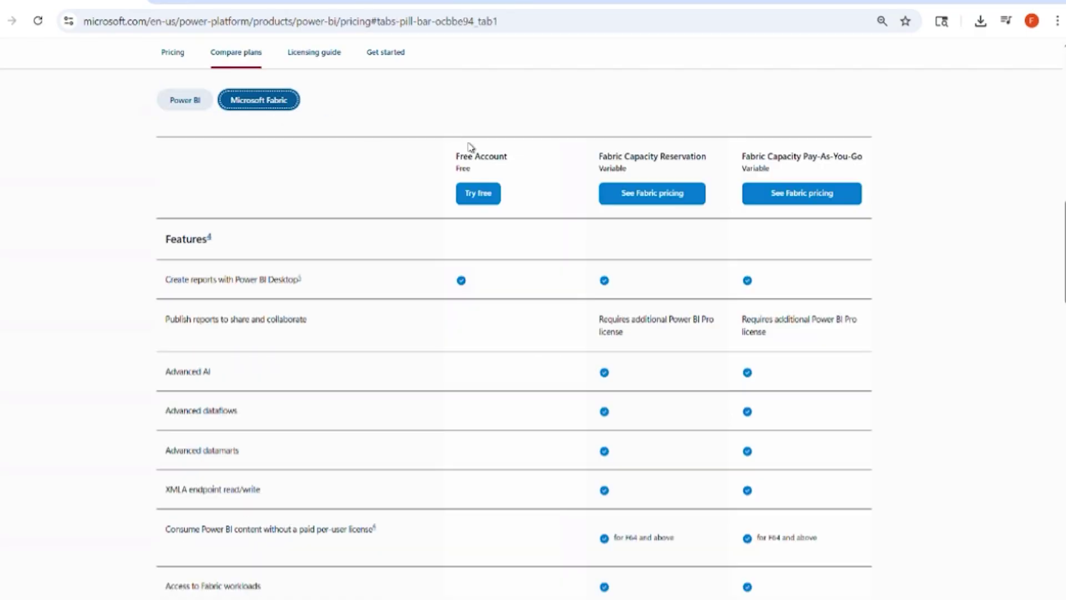
pyautogui.scroll(-1, 470, 148)
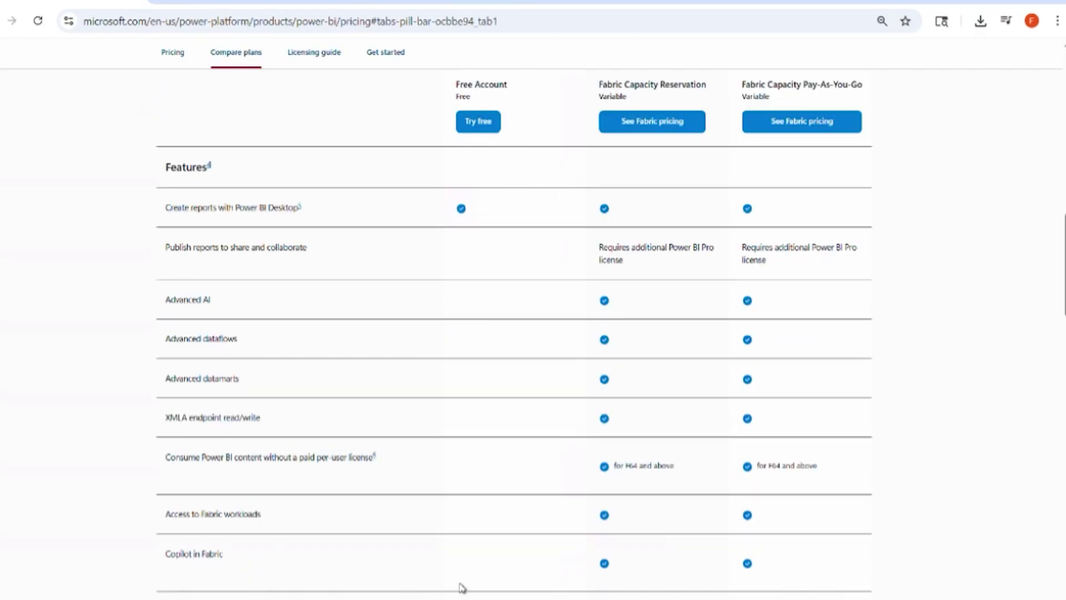
pyautogui.scroll(1, 669, 244)
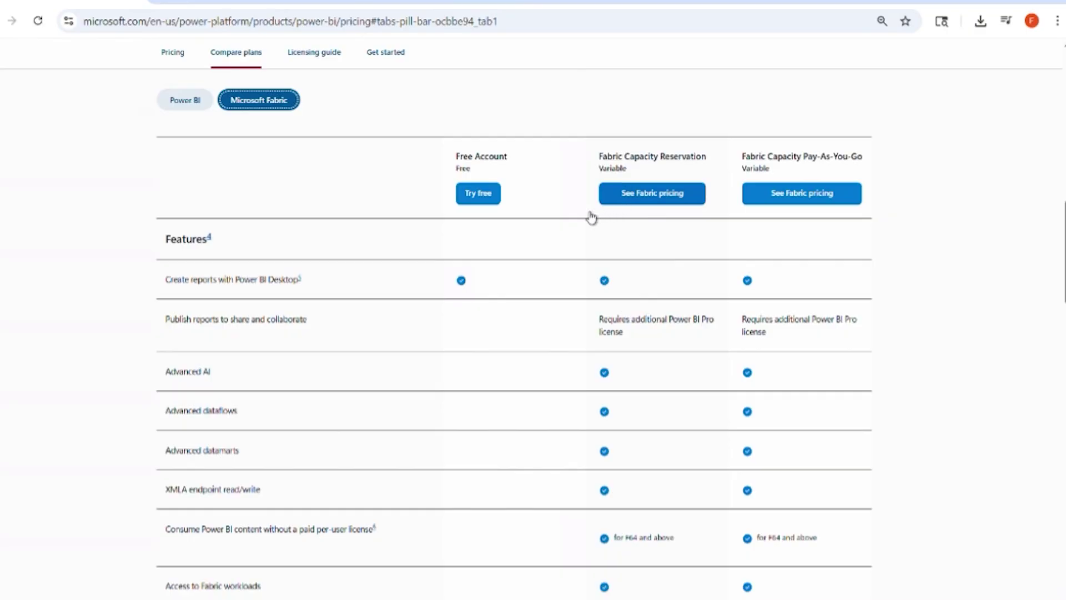
pyautogui.moveTo(601, 161); pyautogui.dragTo(863, 162)
pyautogui.click(785, 165)
# Scroll through the Fabric plan feature rows and back up
pyautogui.scroll(-2, 678, 242)
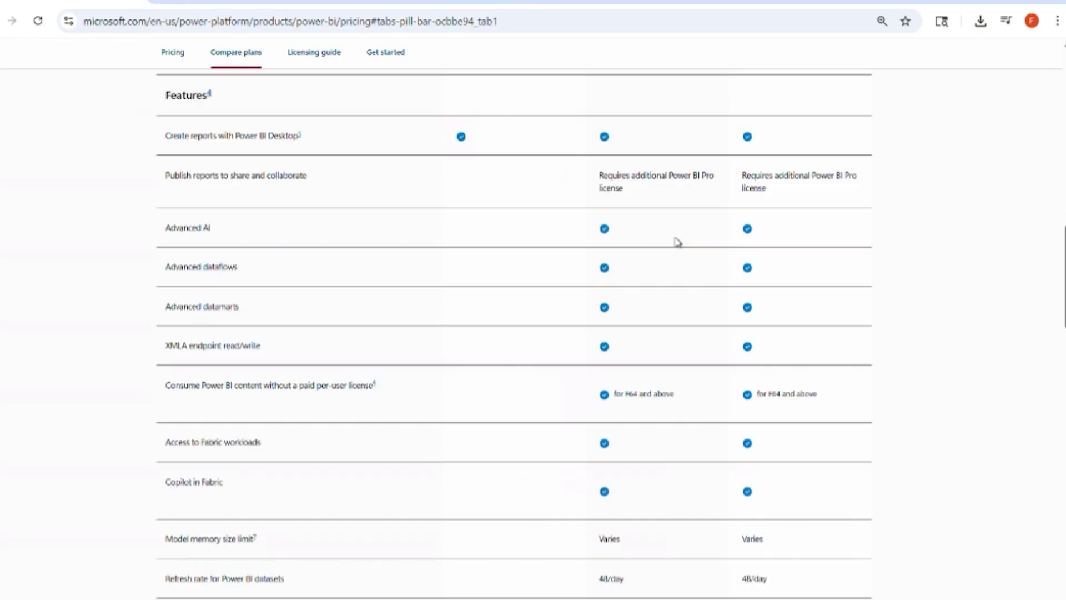
pyautogui.scroll(-2, 661, 261)
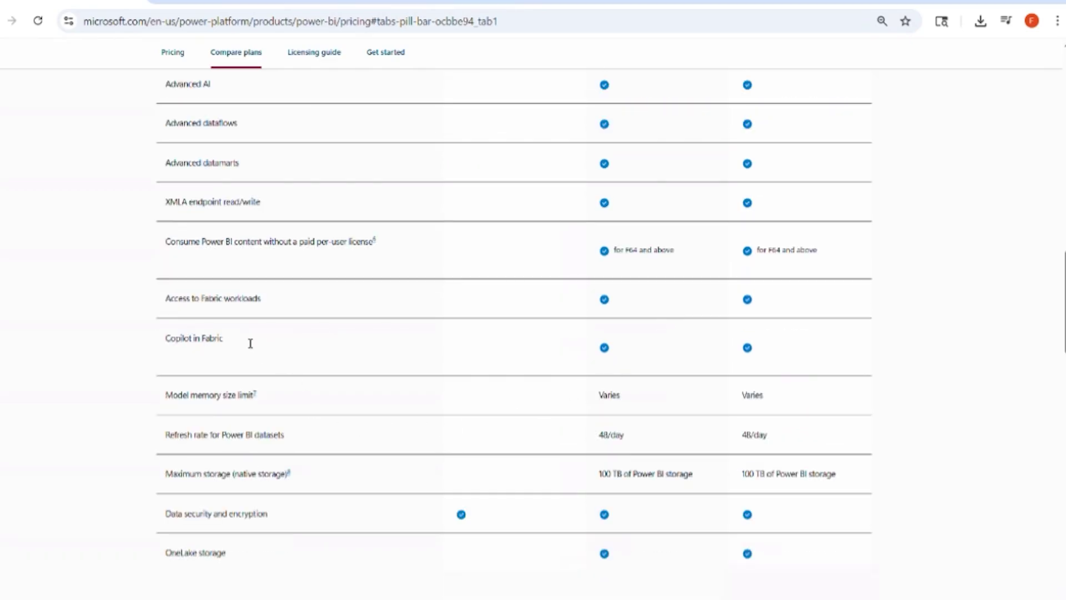
pyautogui.scroll(9, 736, 328)
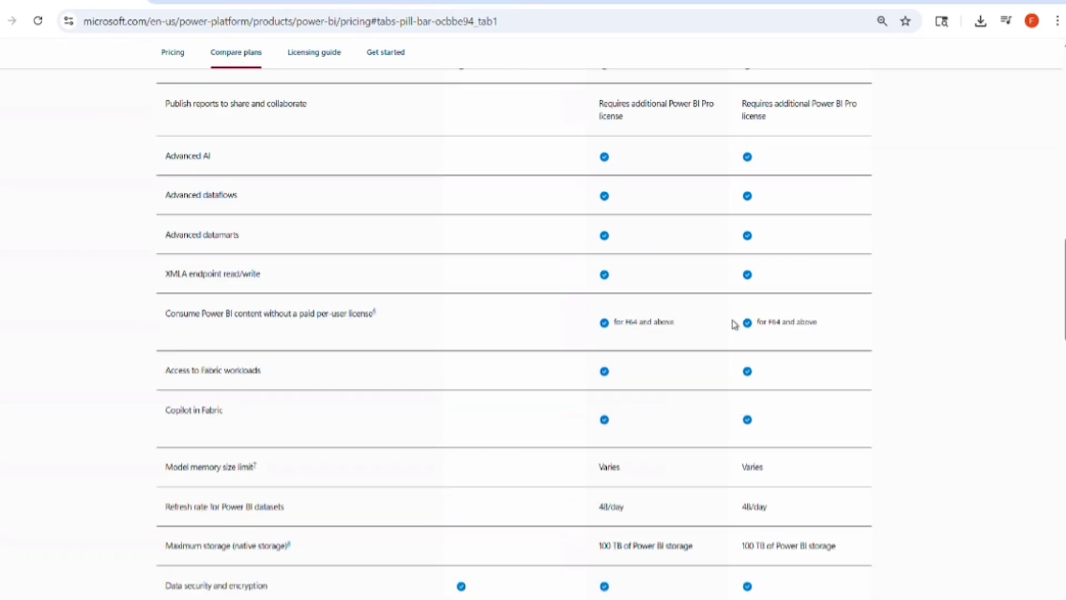
pyautogui.scroll(4, 630, 271)
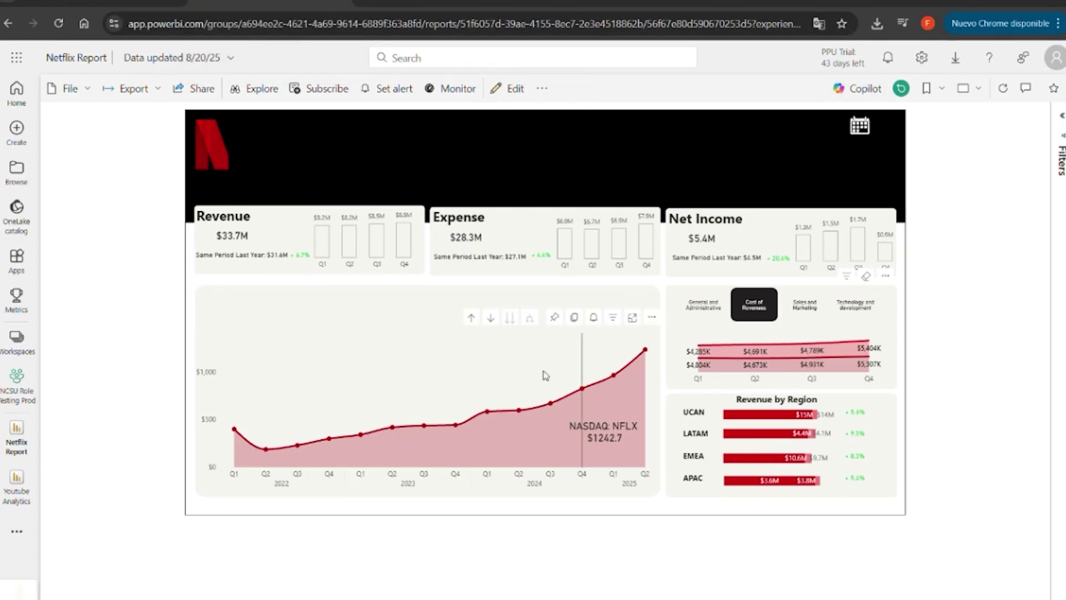
# Filter the report to Q1 and clear it, show Sales and Marketing costs, and open Copilot
pyautogui.click(564, 242)
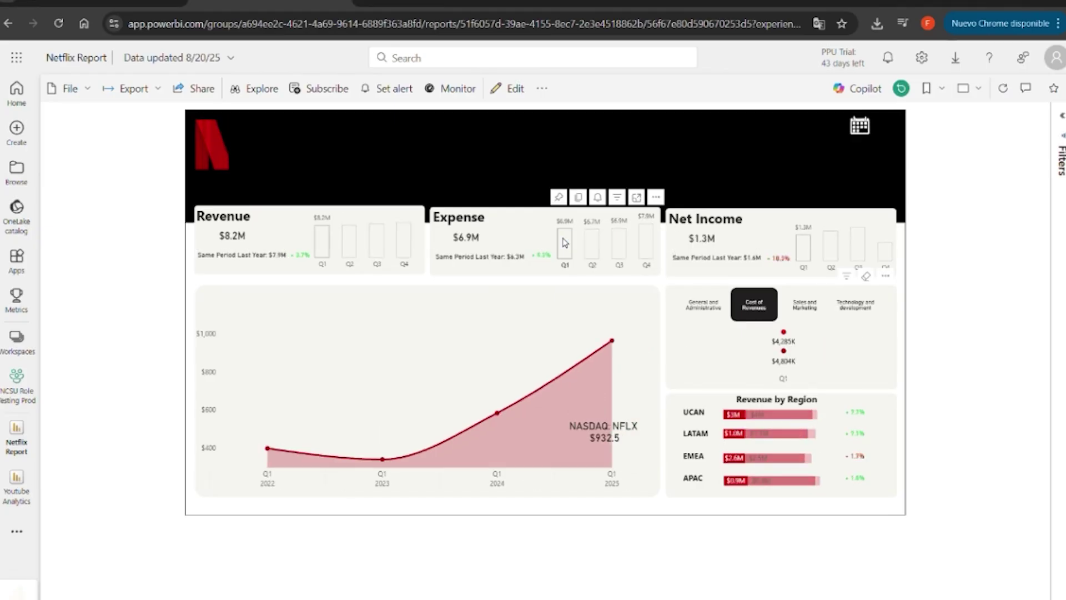
pyautogui.click(565, 242)
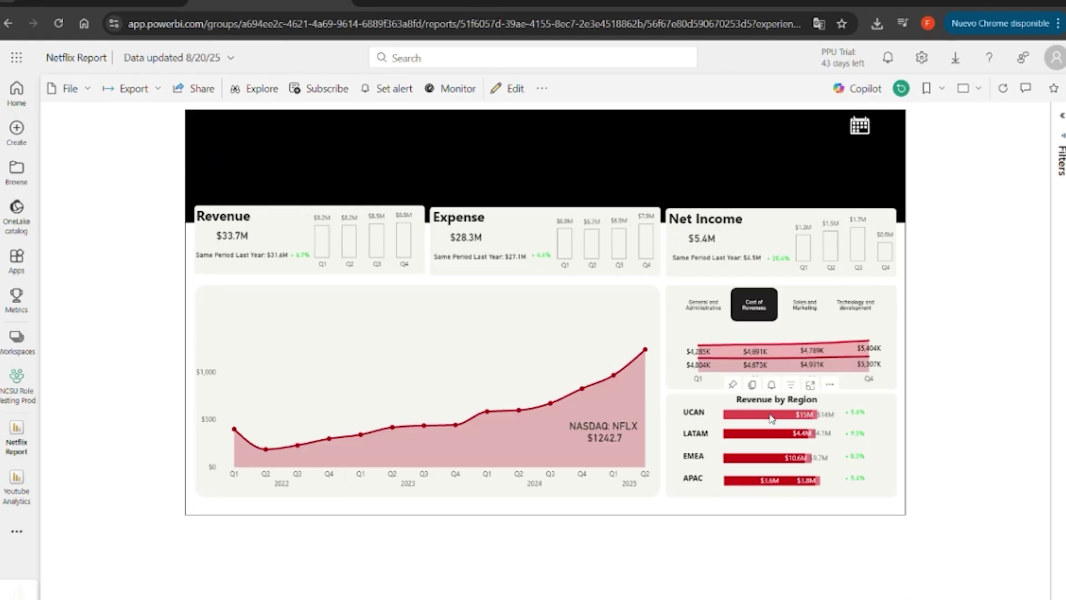
pyautogui.click(805, 304)
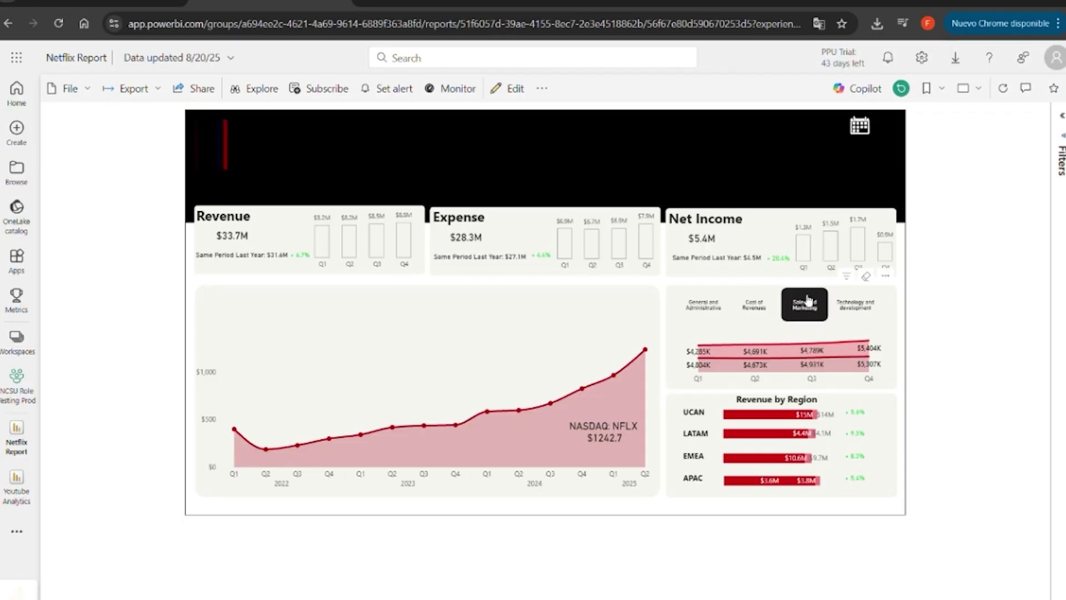
pyautogui.click(867, 90)
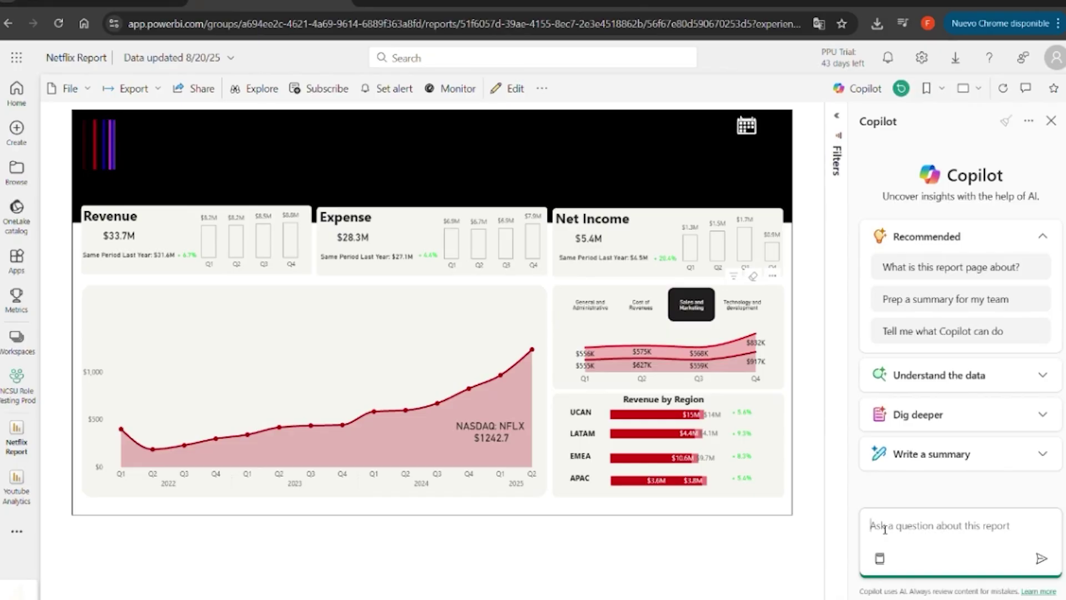
# Ask Copilot to graphically compare revenues with stock price, then paste the net margin question
pyautogui.write("ompare the evolution of Netflix's revenues with the evolution of its stock price graphically")
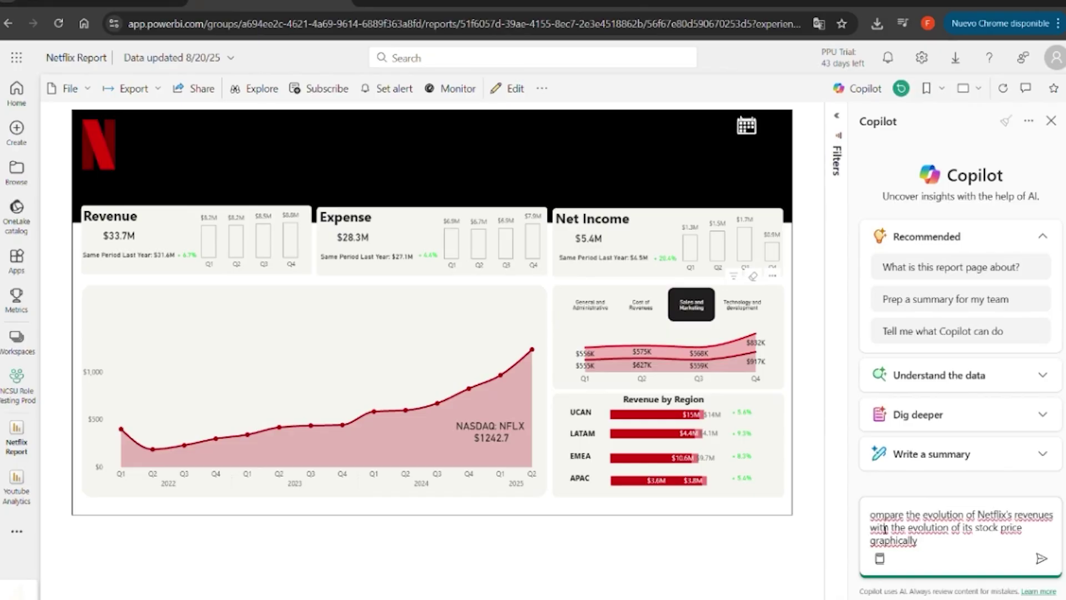
pyautogui.hotkey('ctrl', 'Home')
pyautogui.write('C')
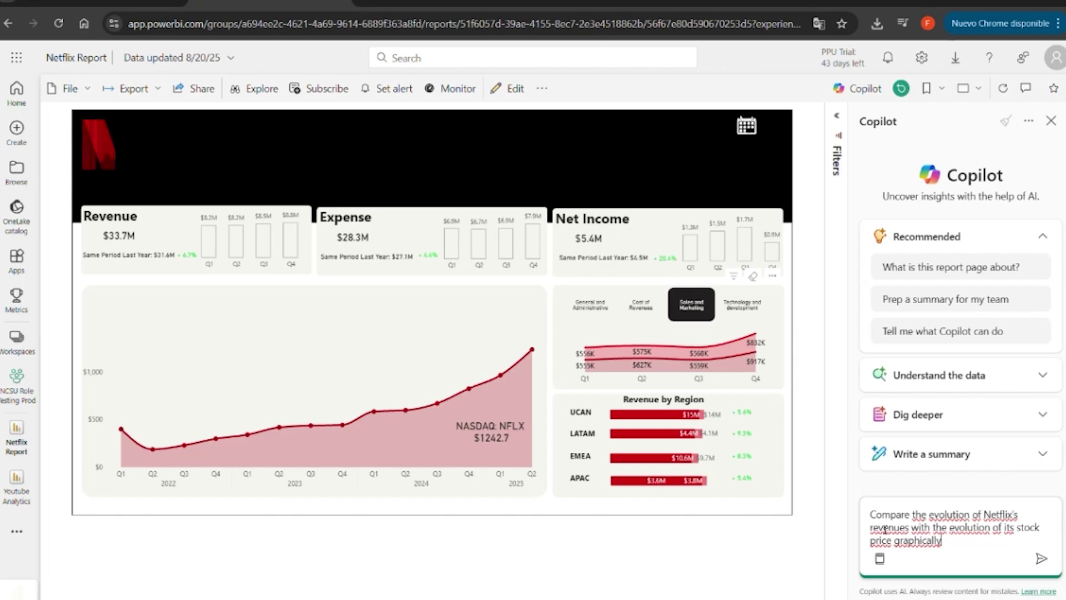
pyautogui.press('Return')
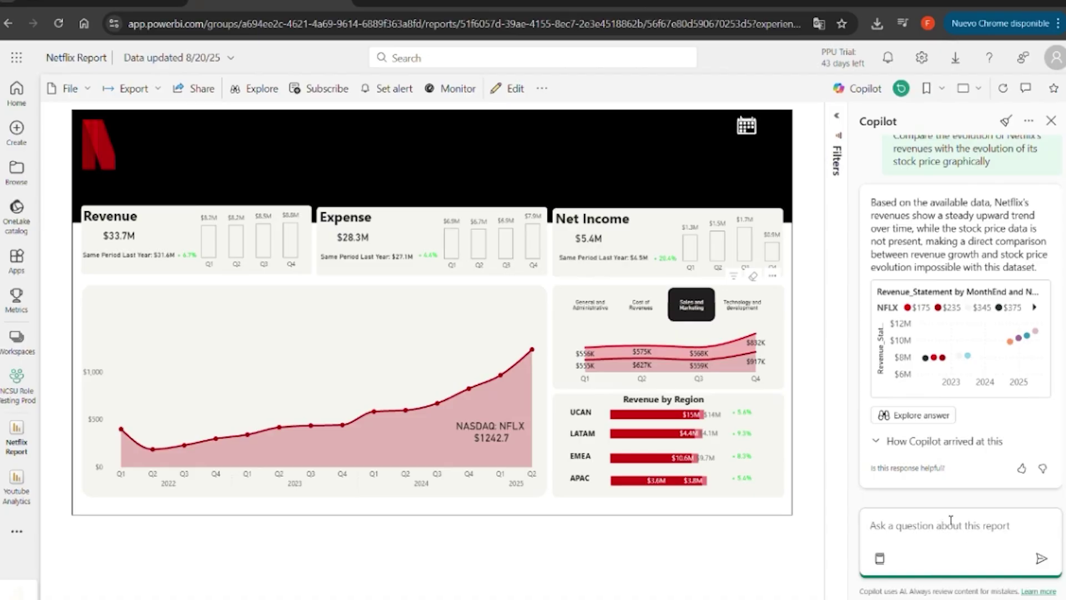
pyautogui.write('xplain how the net margin and total debt evolved from 2022 to 2025 graphically')
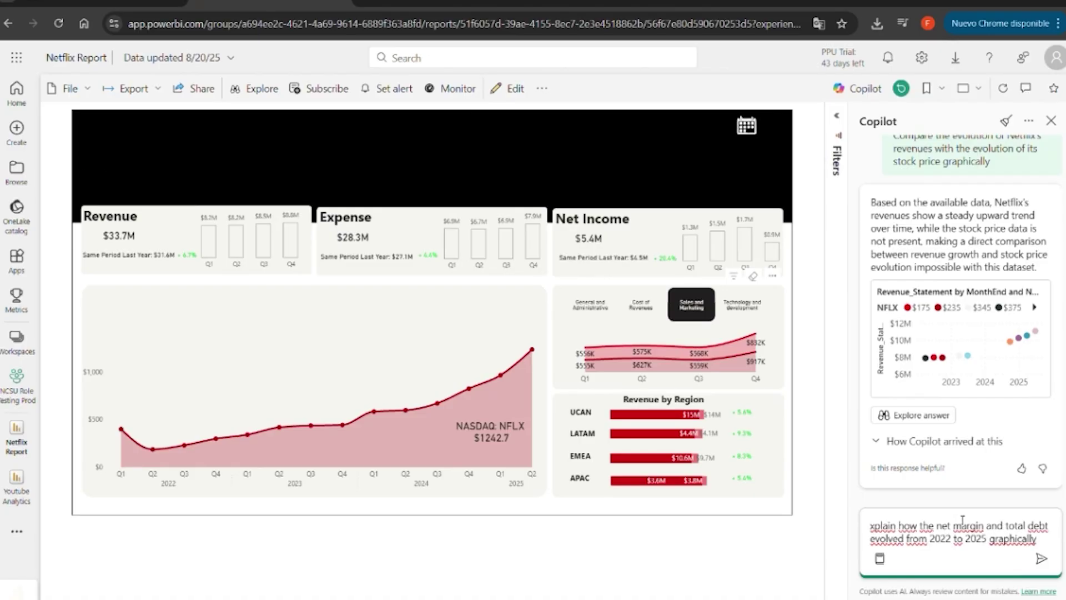
# Fix the missing 'e', send the net margin and total debt question, then paste the regional growth question
pyautogui.press('Home')
pyautogui.write('e')
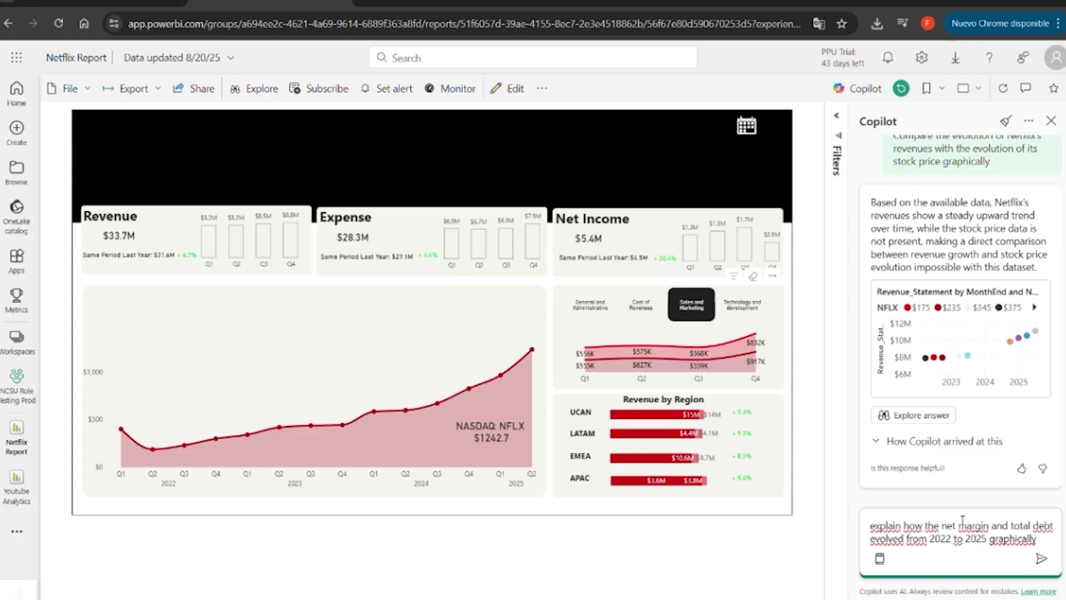
pyautogui.hotkey('ctrl', 'Left')
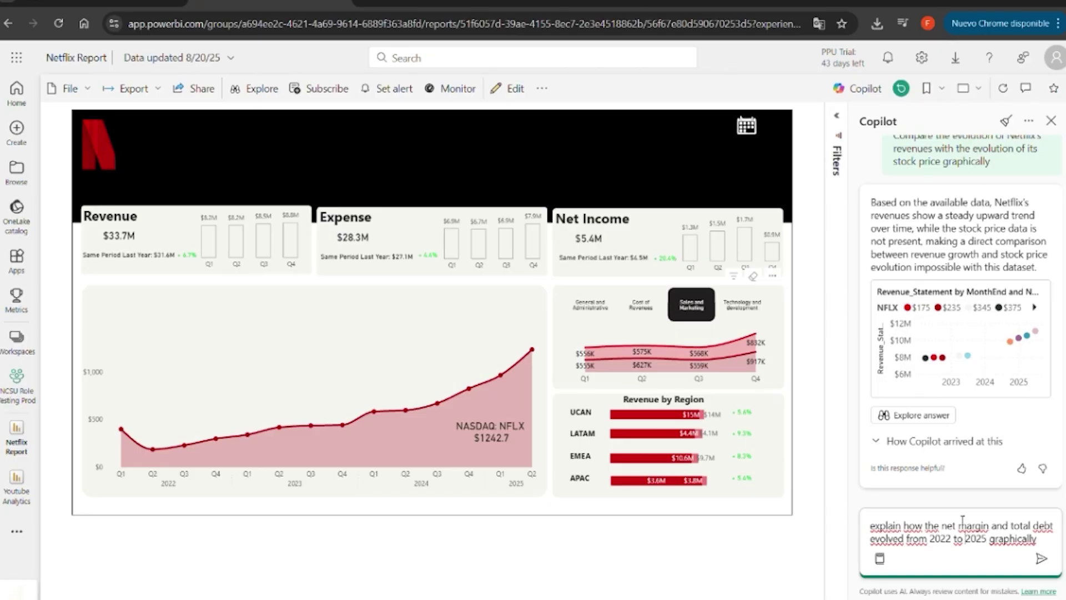
pyautogui.press('Left')
pyautogui.press('Left')
pyautogui.press('Left')
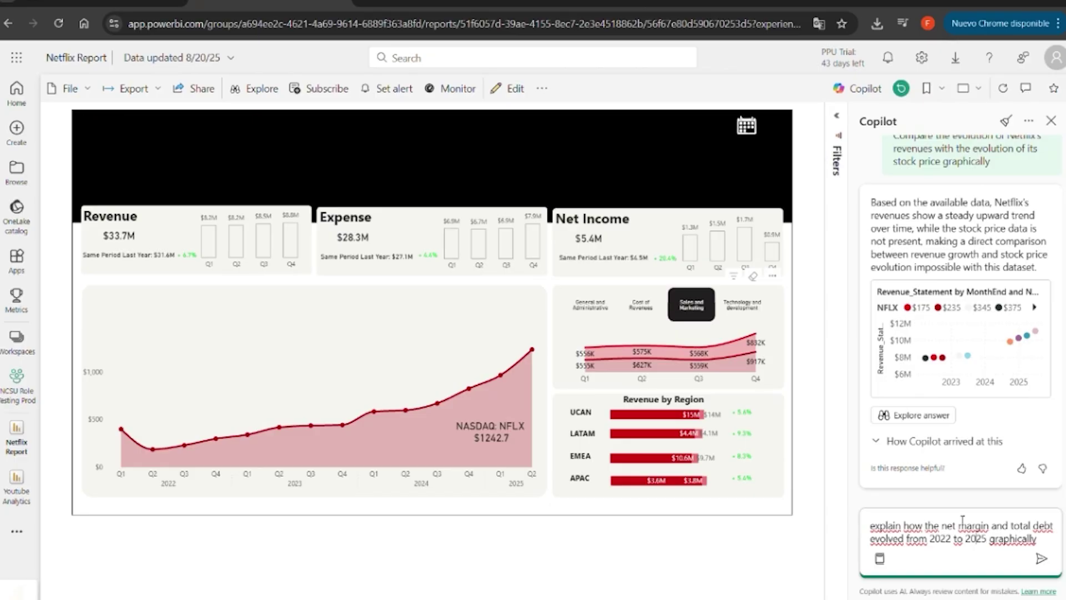
pyautogui.press('Return')
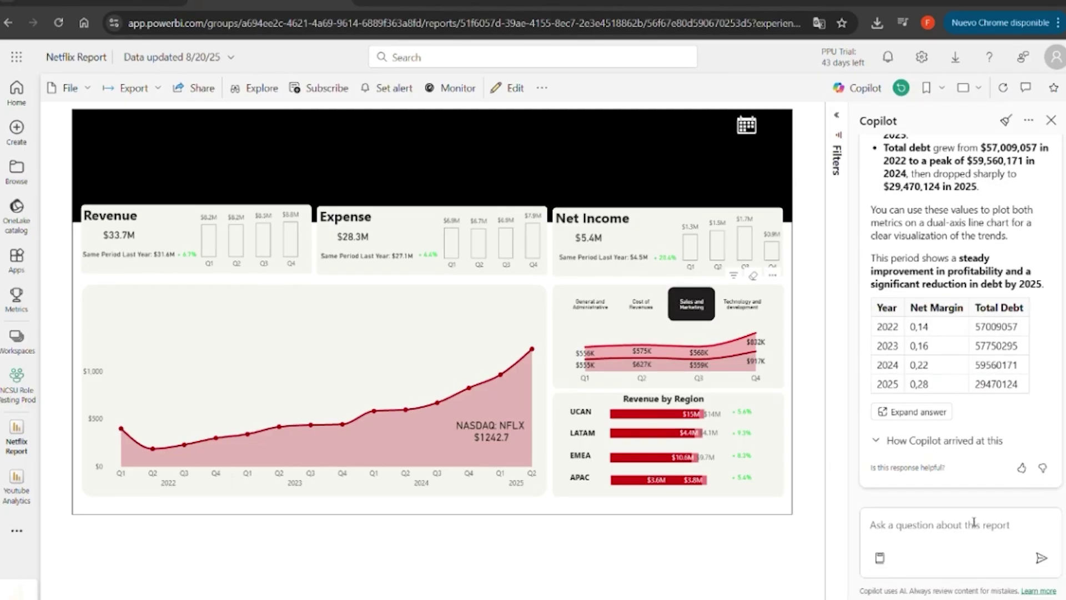
pyautogui.click(899, 525)
pyautogui.write('Give me a chart that shows which region contributes most to revenue growth since 2022 graphically')
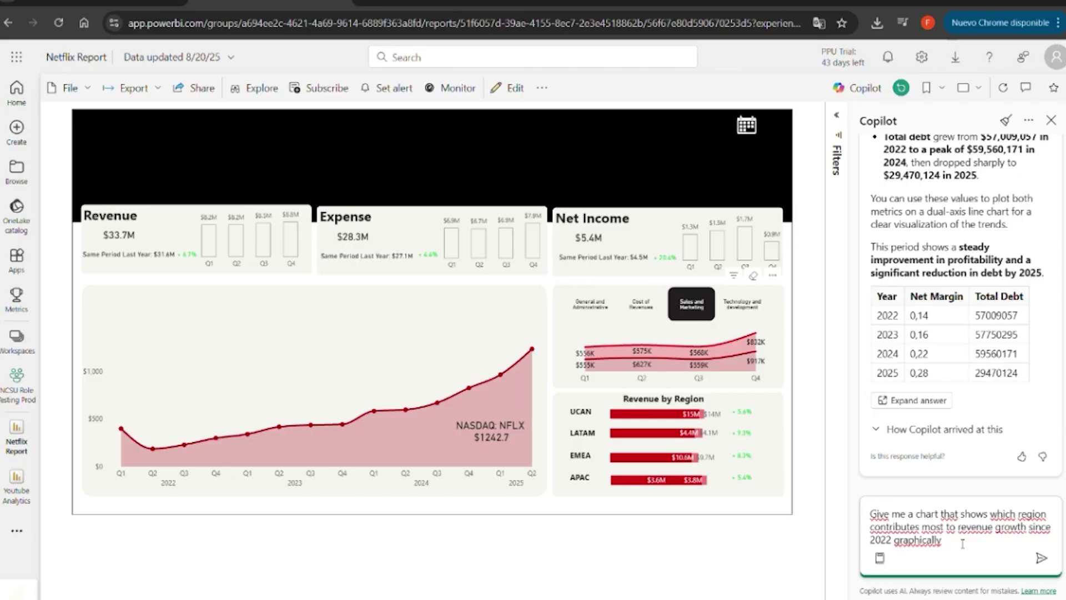
# Submit the question asking which region contributes most to revenue growth since 2022
pyautogui.press('Return')
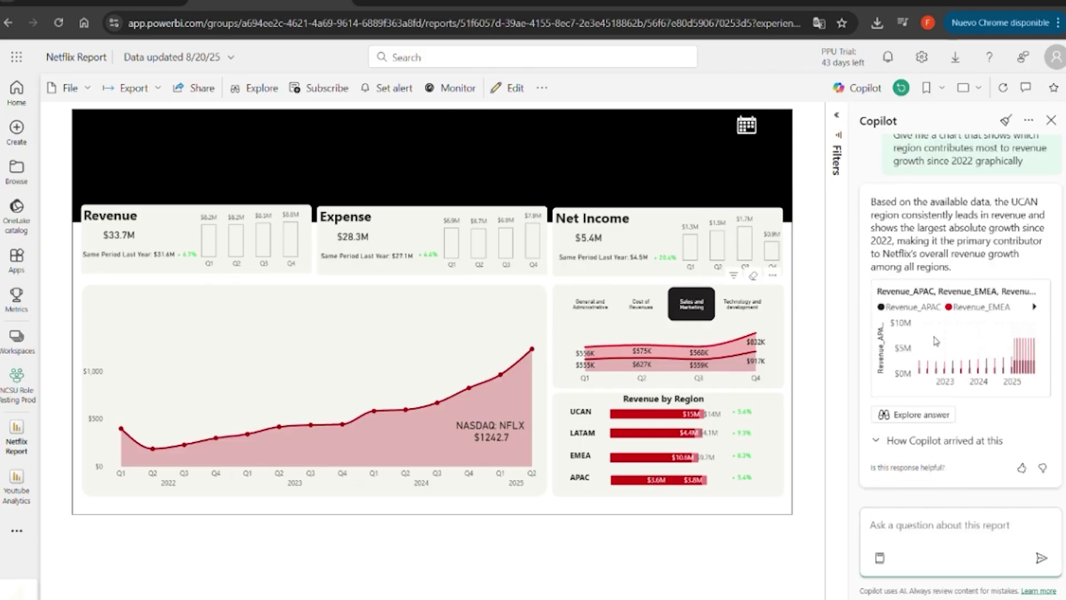
pyautogui.click(921, 416)
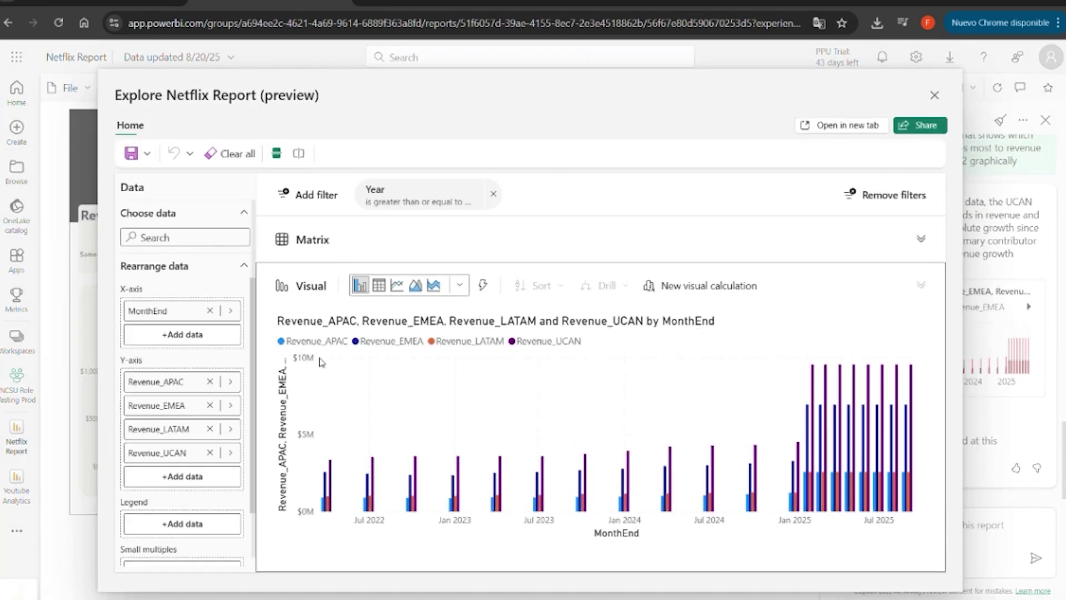
pyautogui.click(358, 344)
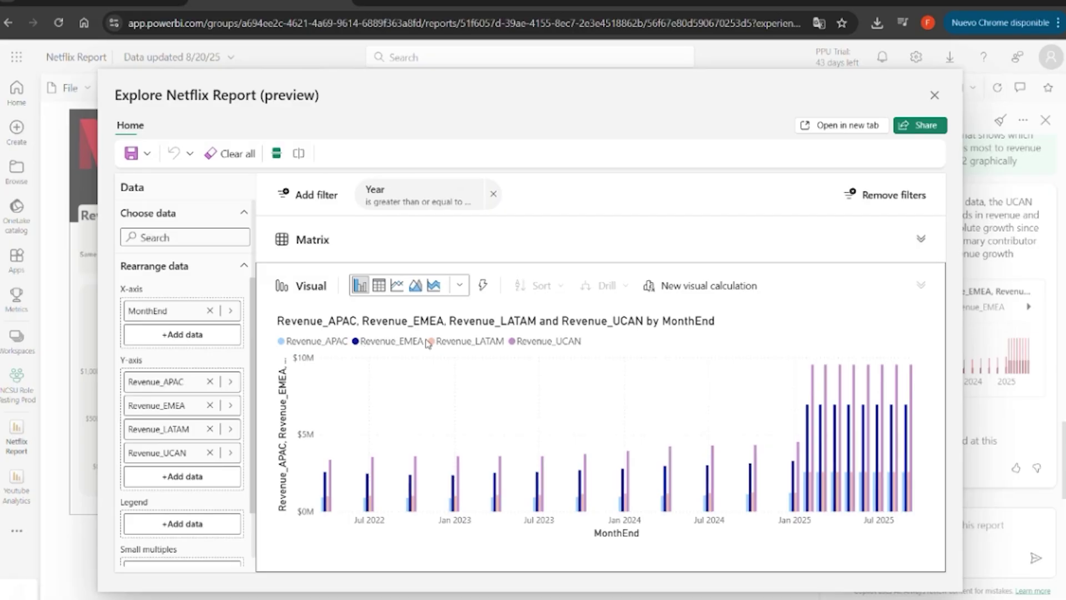
pyautogui.click(437, 342)
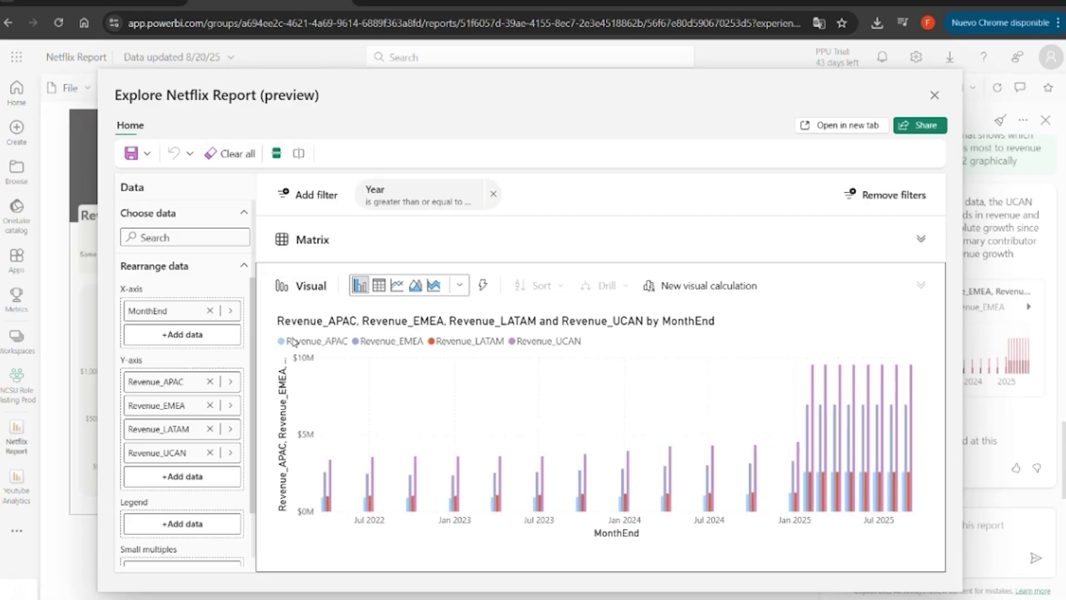
pyautogui.click(294, 342)
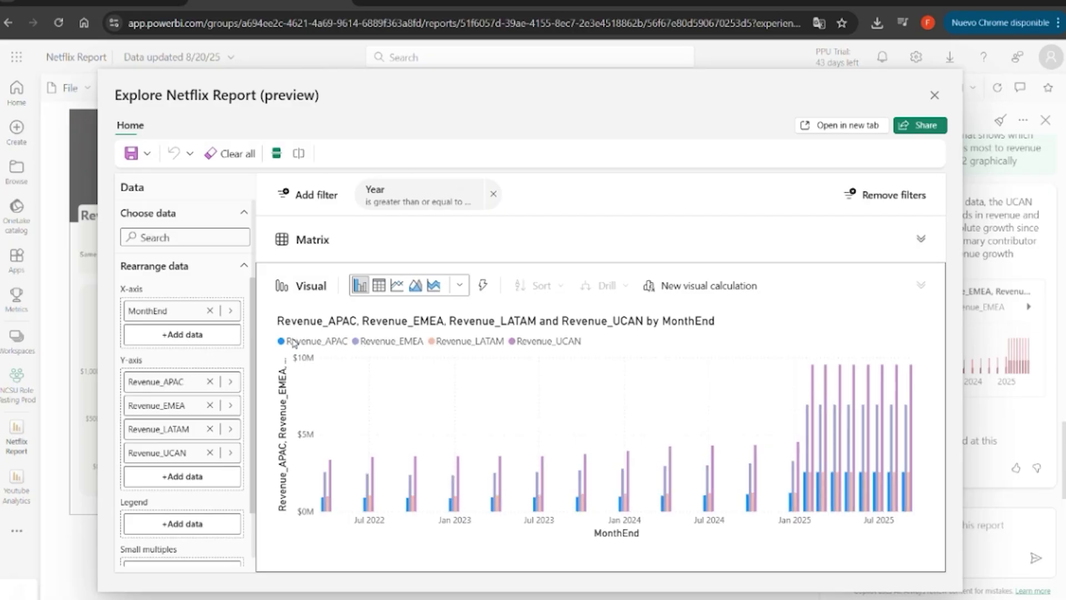
pyautogui.click(397, 286)
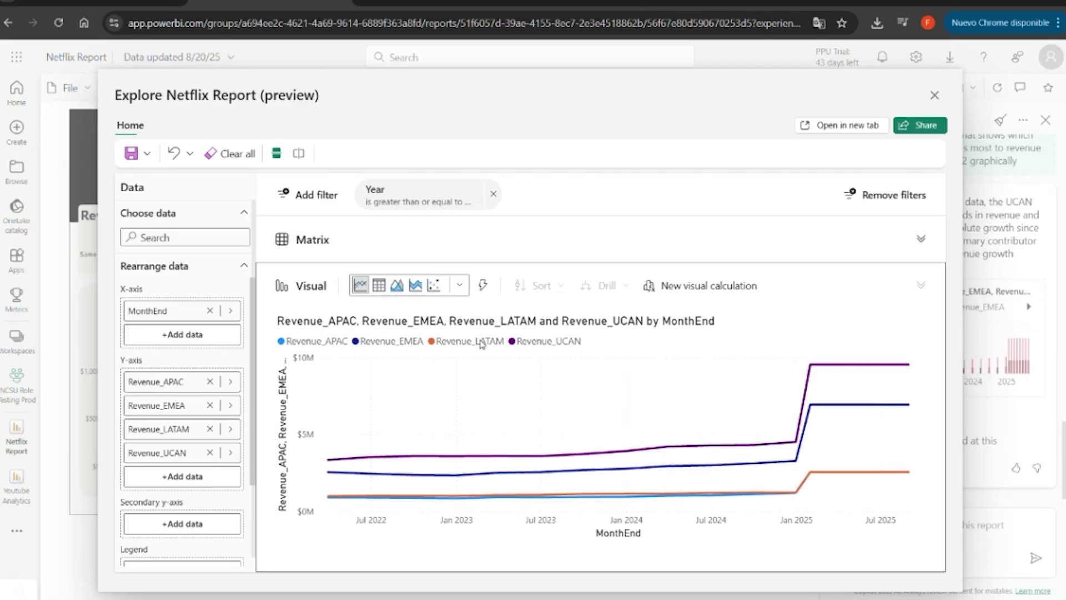
pyautogui.click(519, 344)
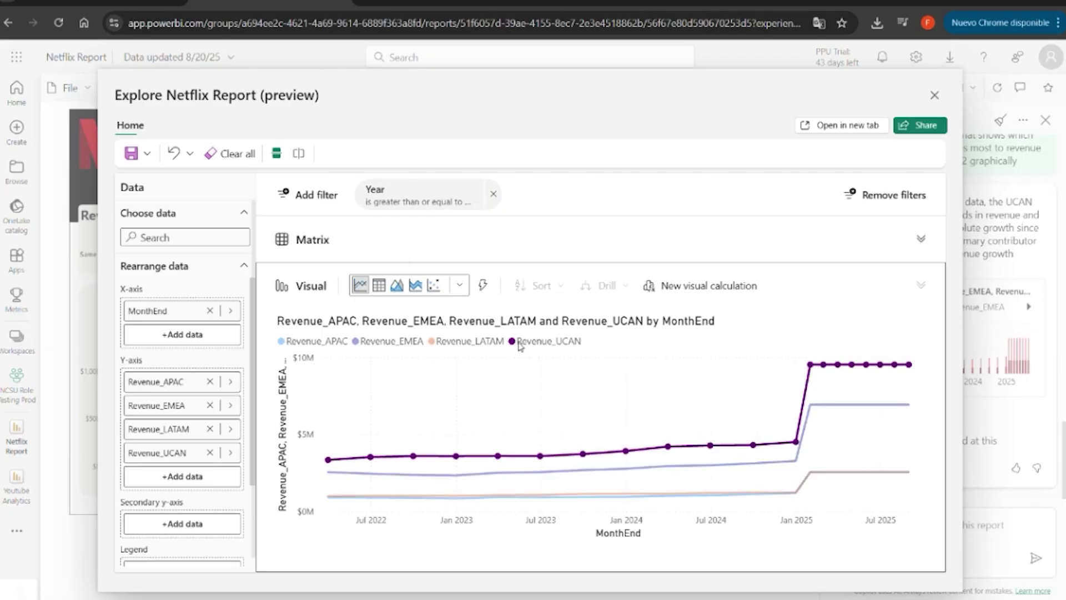
pyautogui.click(443, 342)
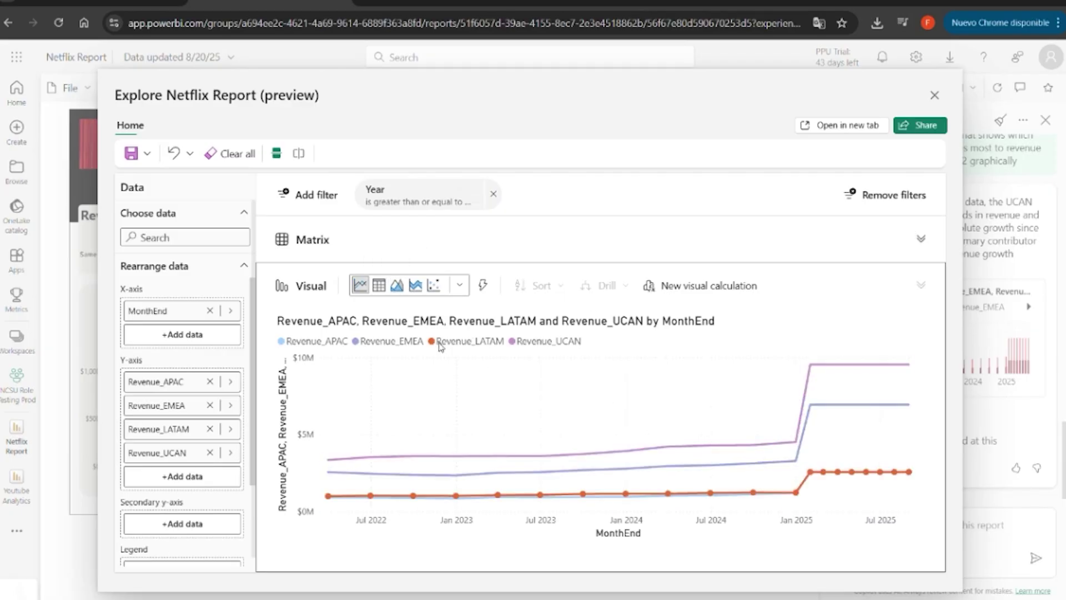
pyautogui.click(434, 289)
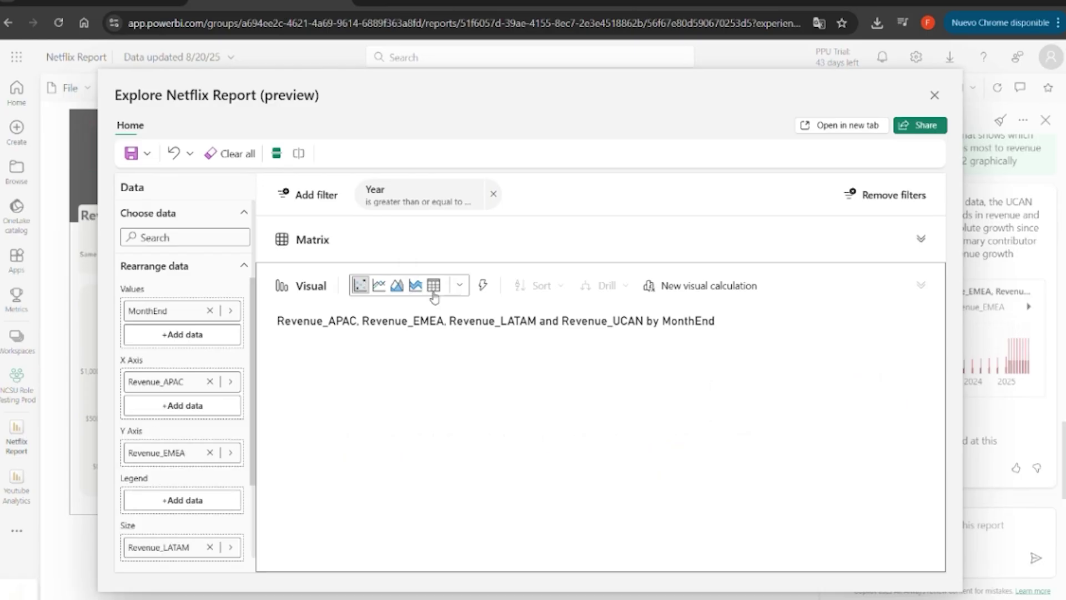
pyautogui.click(937, 98)
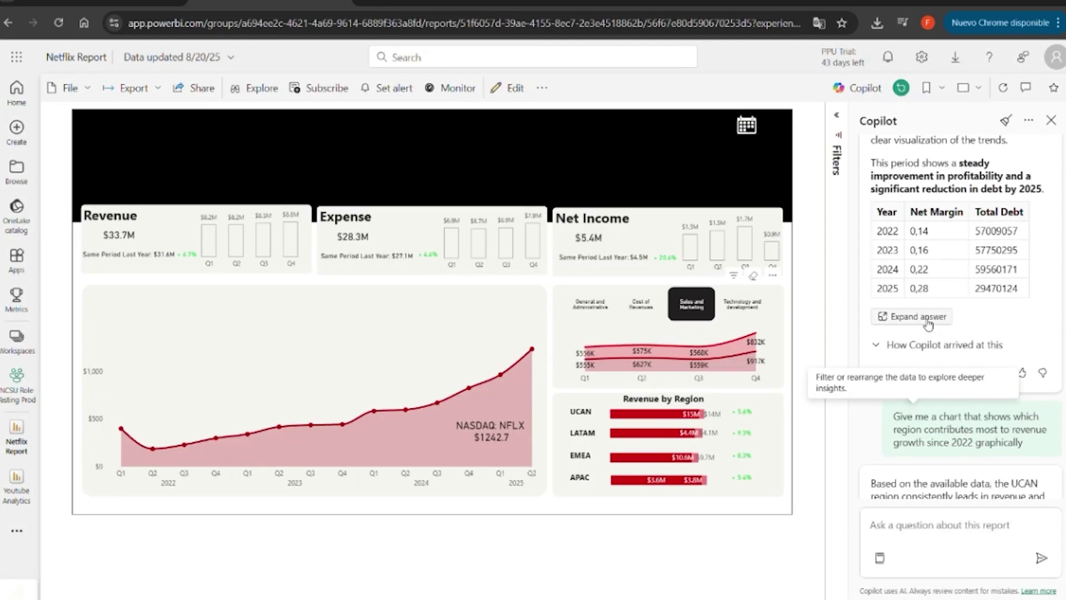
pyautogui.click(918, 317)
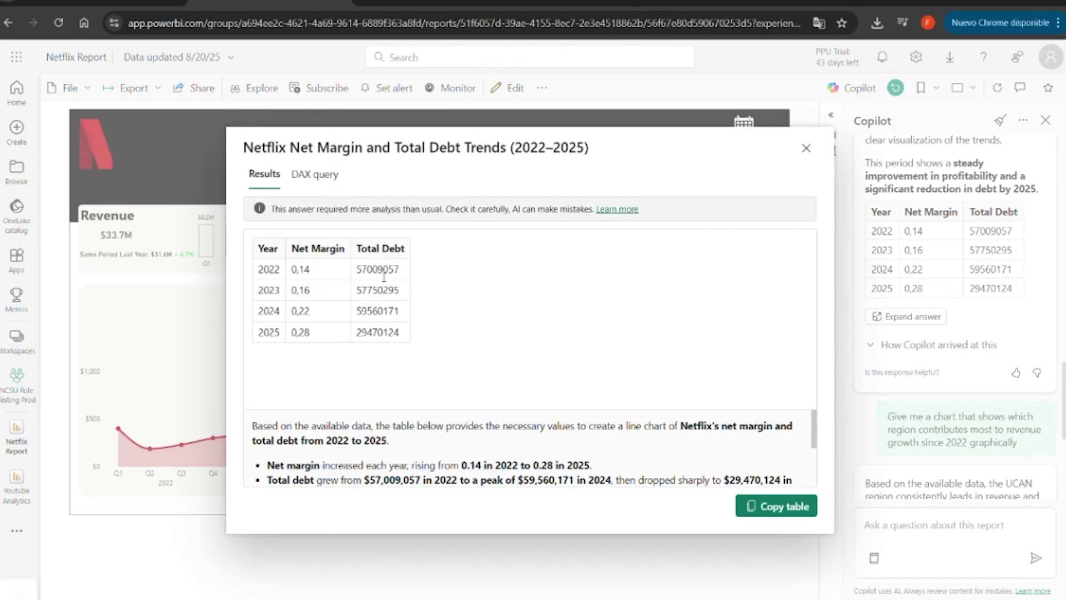
pyautogui.click(807, 149)
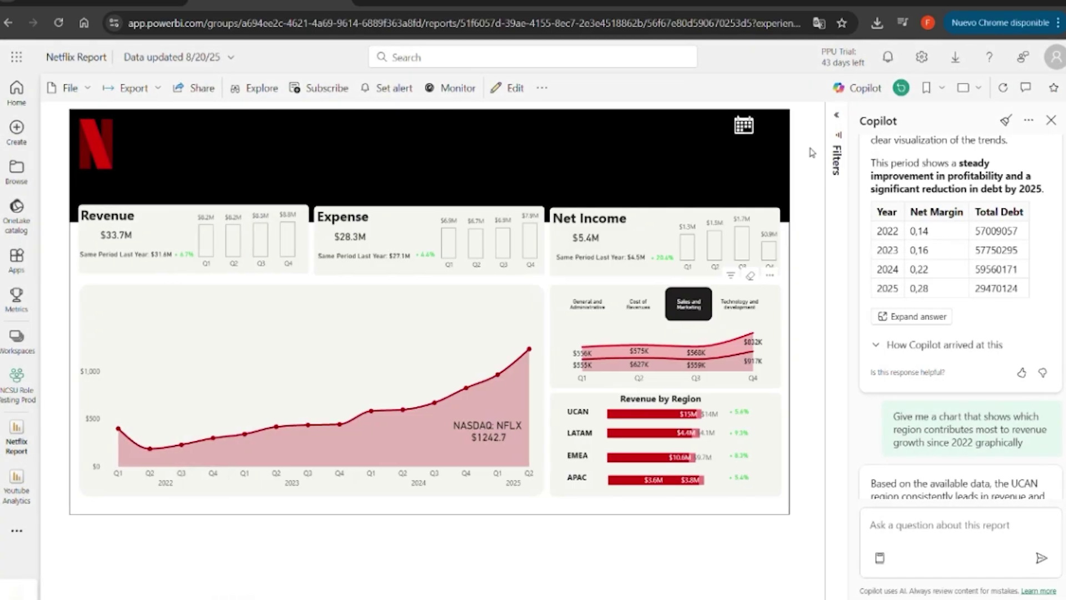
pyautogui.click(937, 315)
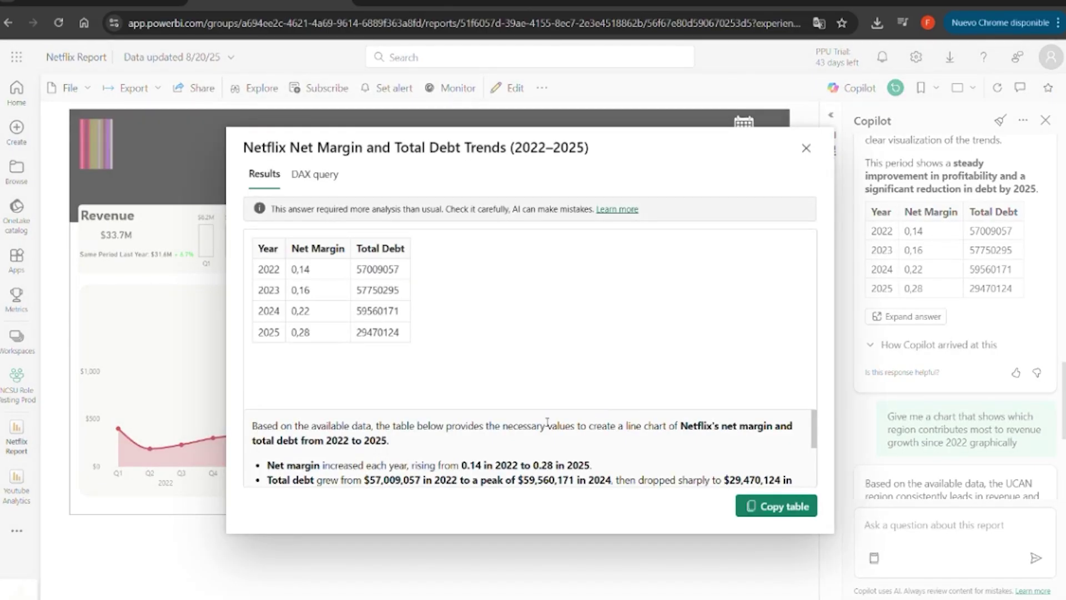
pyautogui.scroll(-3, 384, 465)
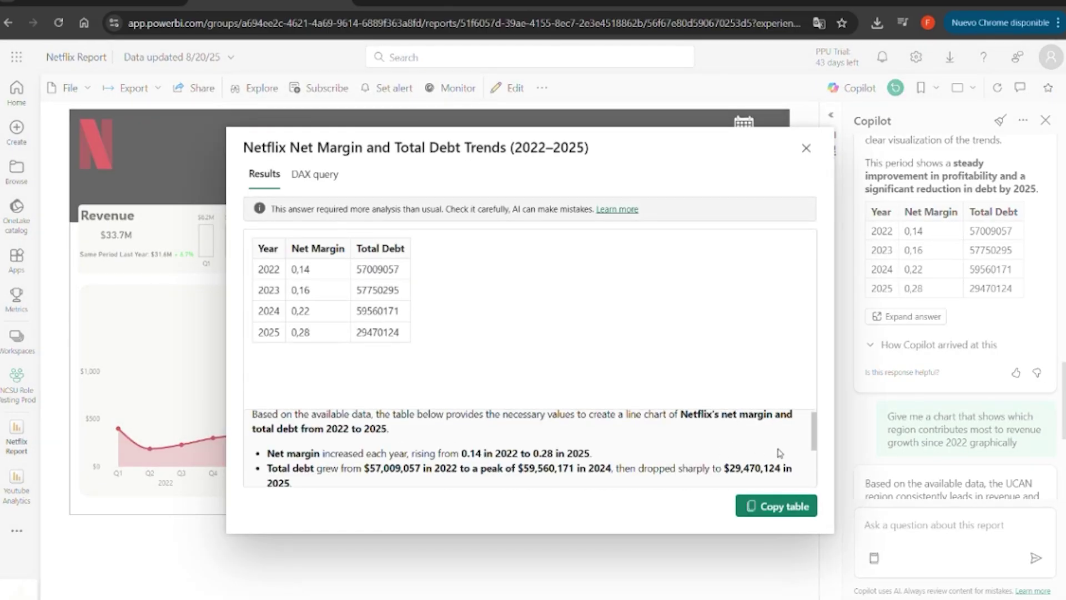
pyautogui.scroll(-3, 761, 457)
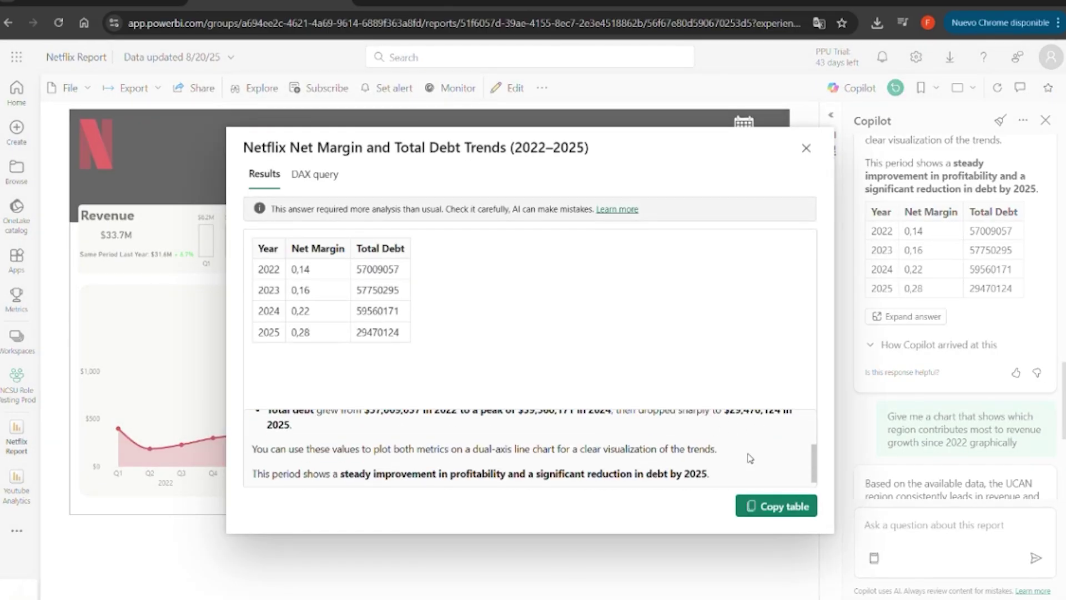
pyautogui.click(806, 148)
pyautogui.scroll(3, 951, 271)
pyautogui.scroll(10, 951, 271)
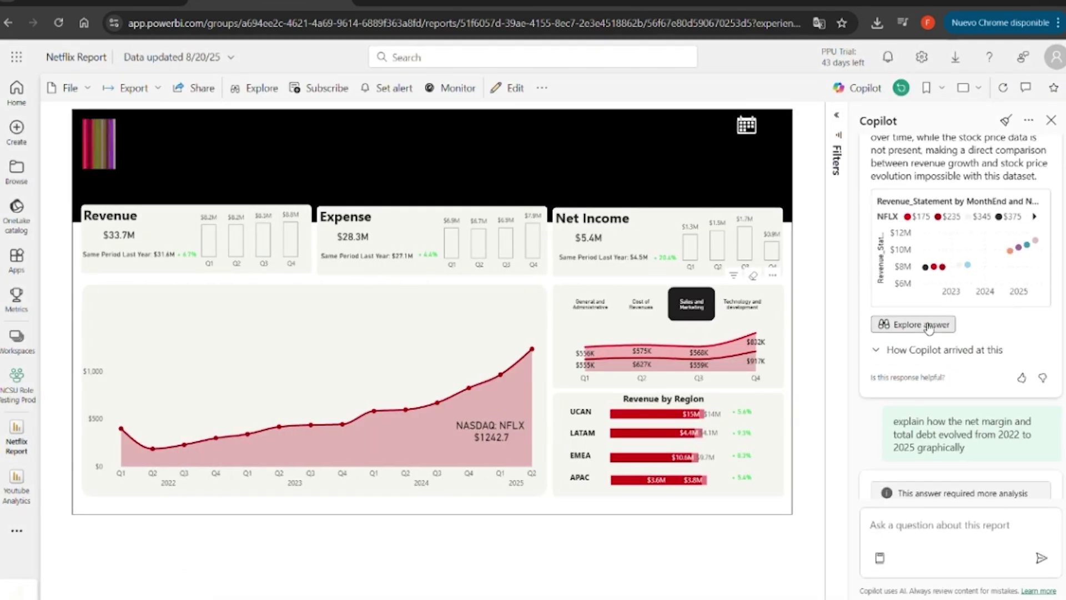
pyautogui.click(923, 324)
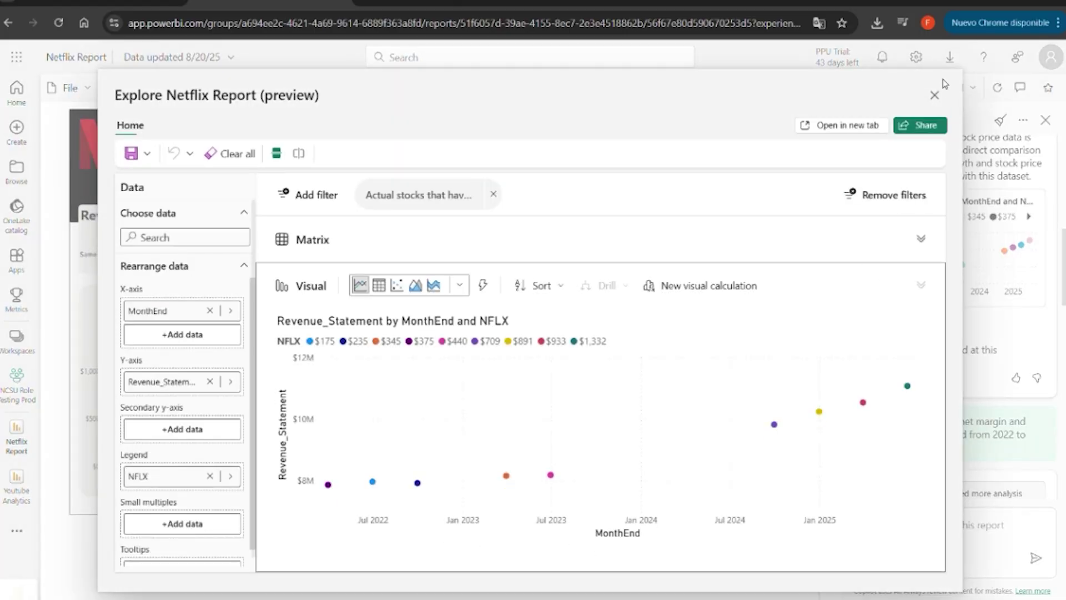
pyautogui.click(936, 99)
pyautogui.scroll(-10, 998, 322)
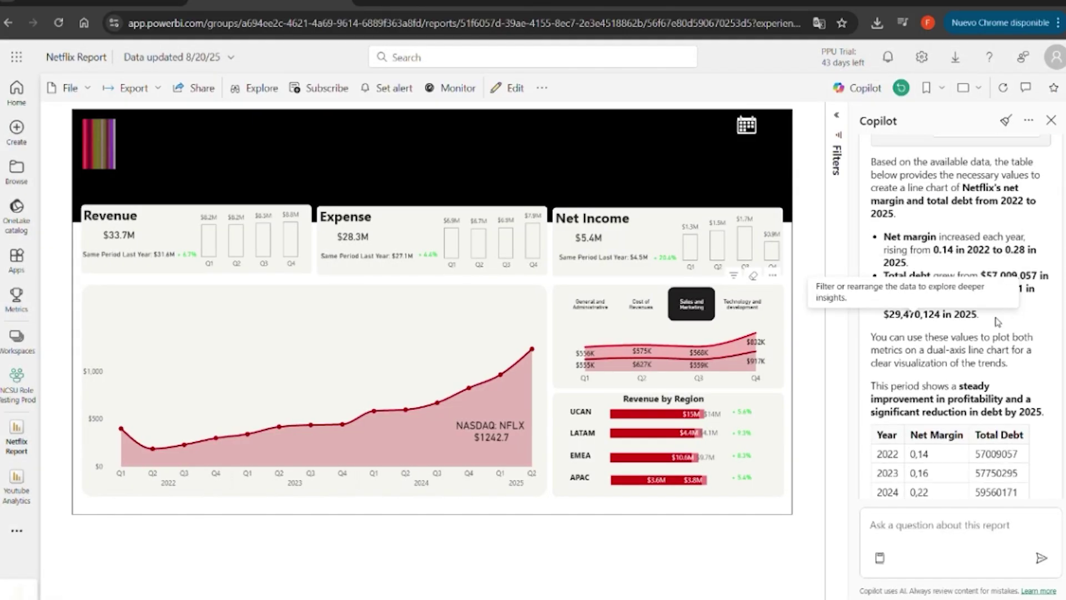
pyautogui.scroll(-3, 997, 322)
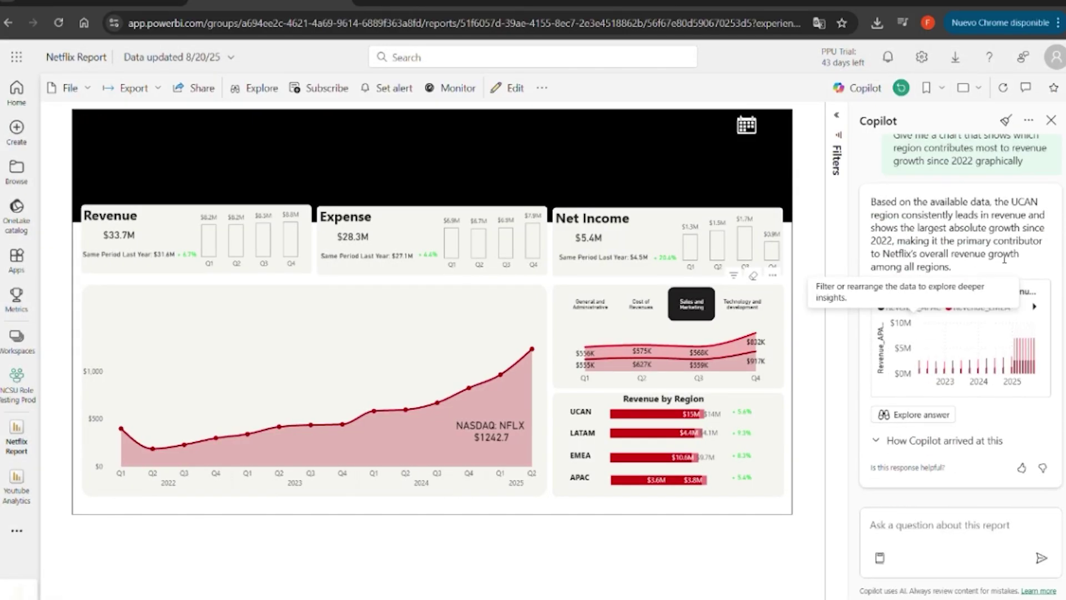
pyautogui.click(1050, 120)
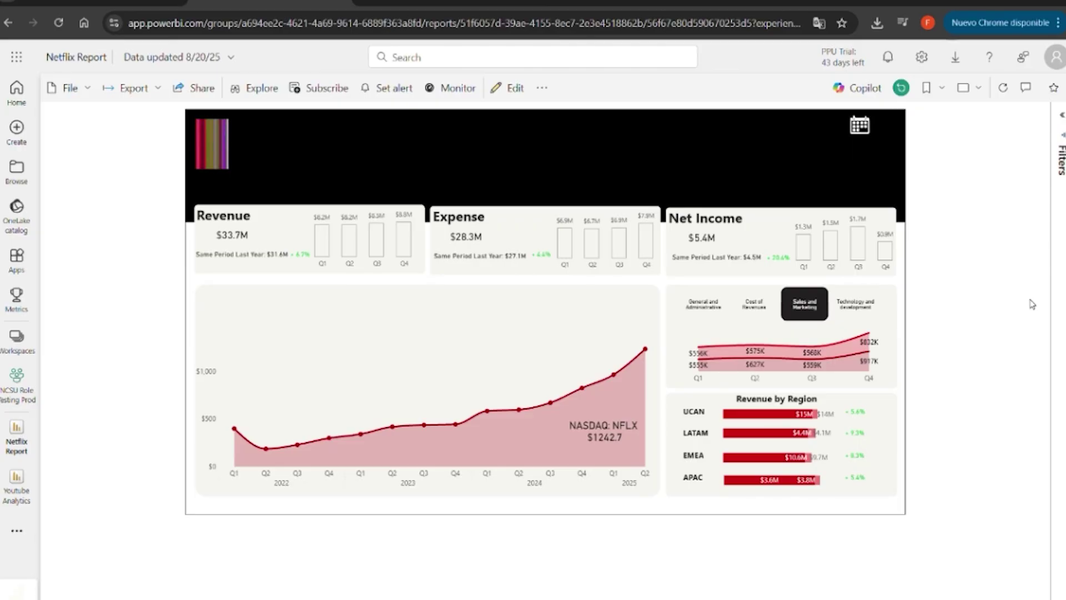
# Show the Cost of Revenues trend and filter the report to 2025, then 2024
pyautogui.click(757, 307)
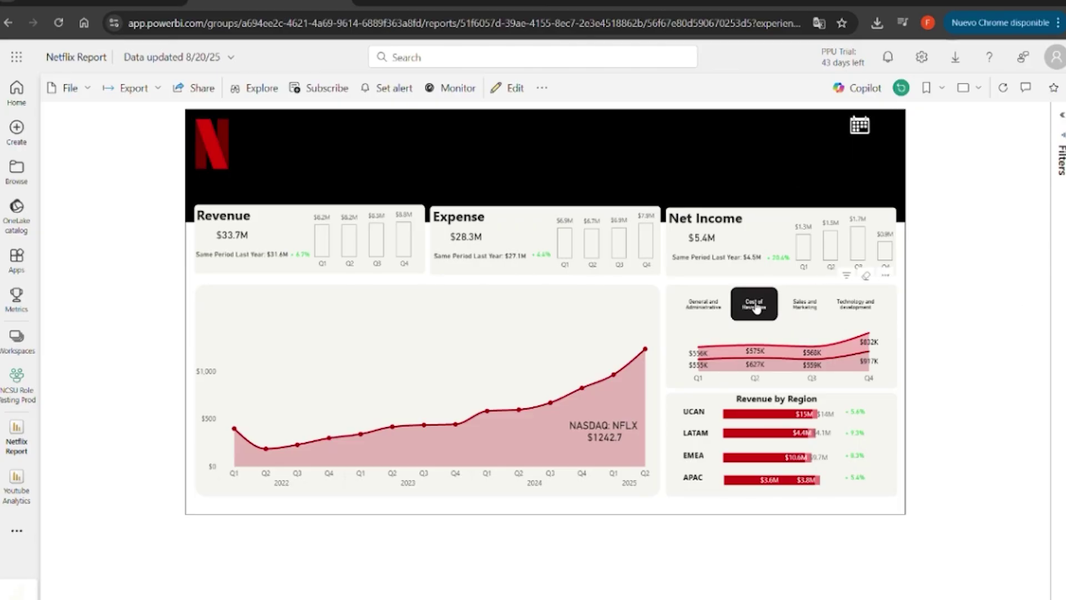
pyautogui.click(866, 128)
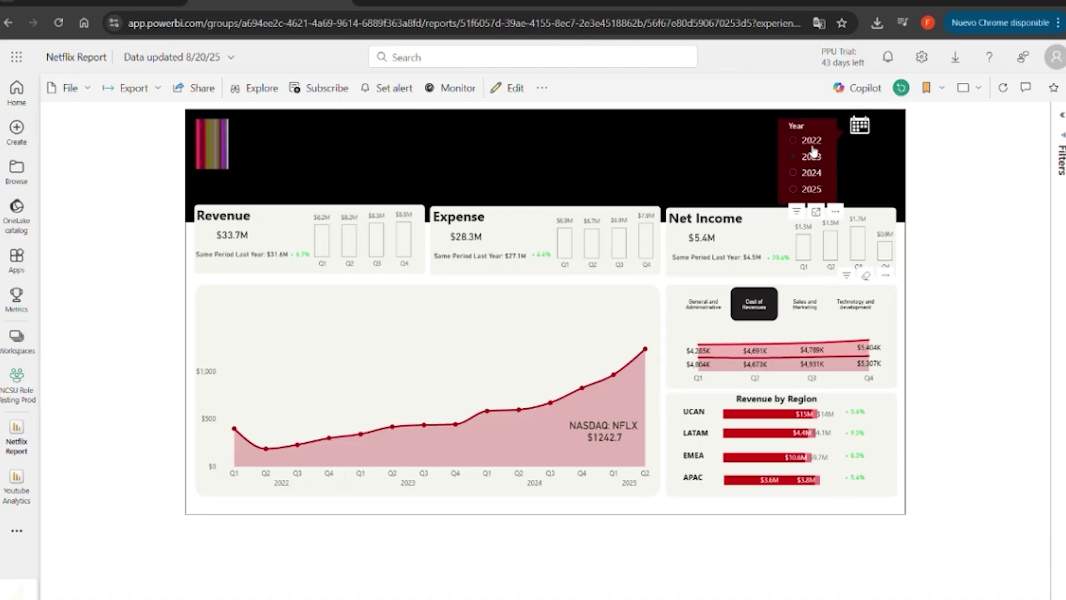
pyautogui.click(808, 190)
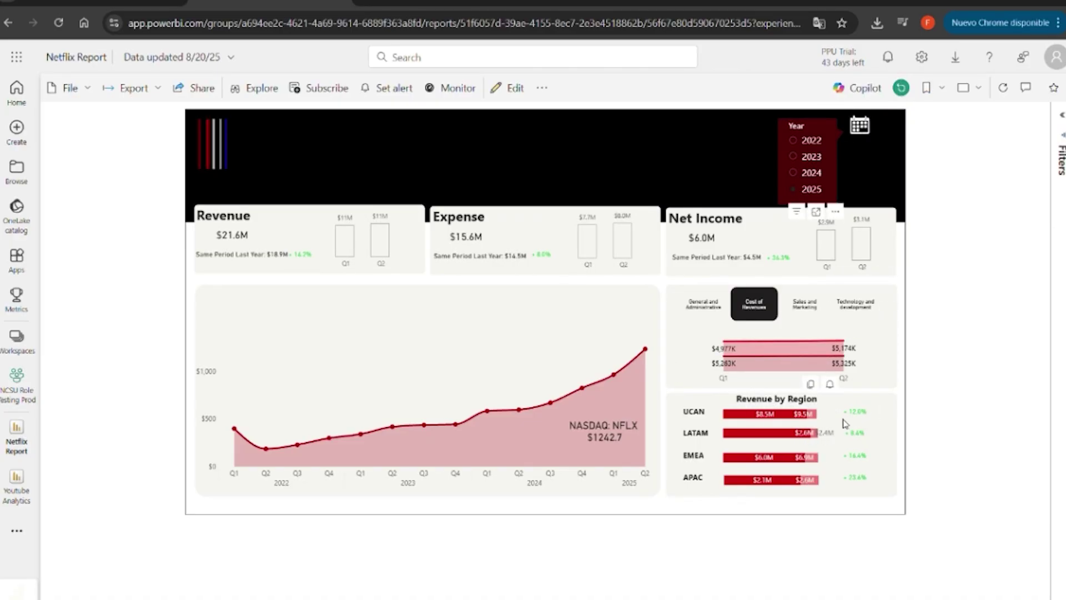
pyautogui.click(814, 175)
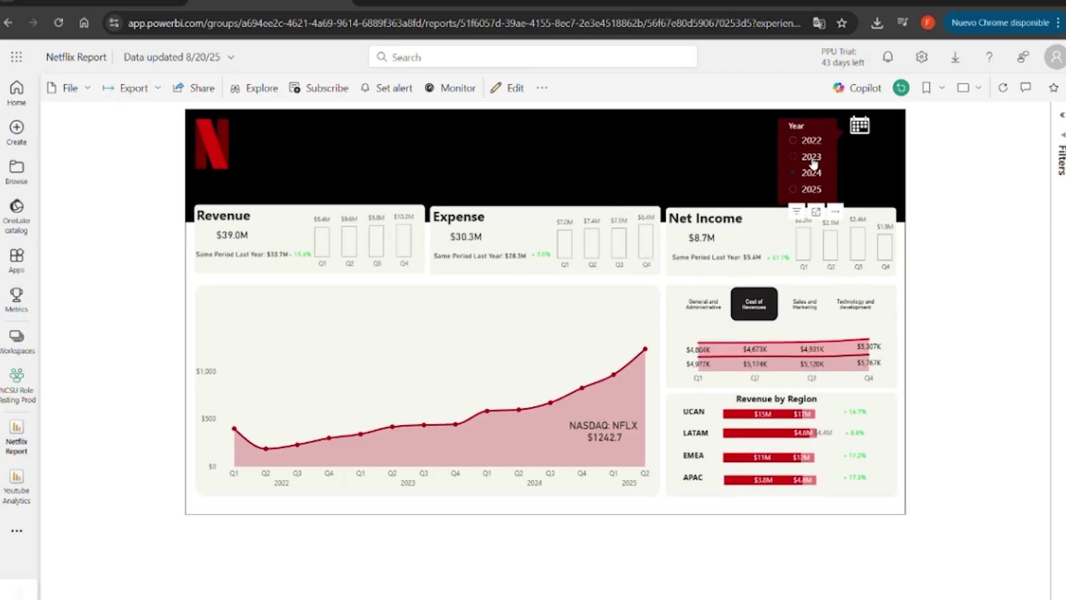